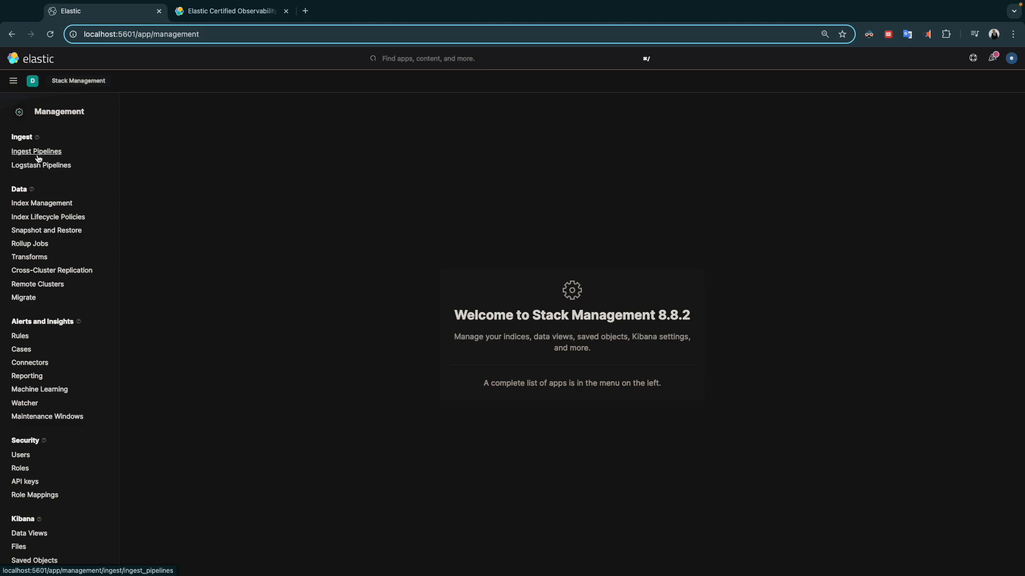
Open the Ingest Pipelines list, show 50 rows per page and browse both pages.
{"action": "left_click", "coordinate": [30, 154]}
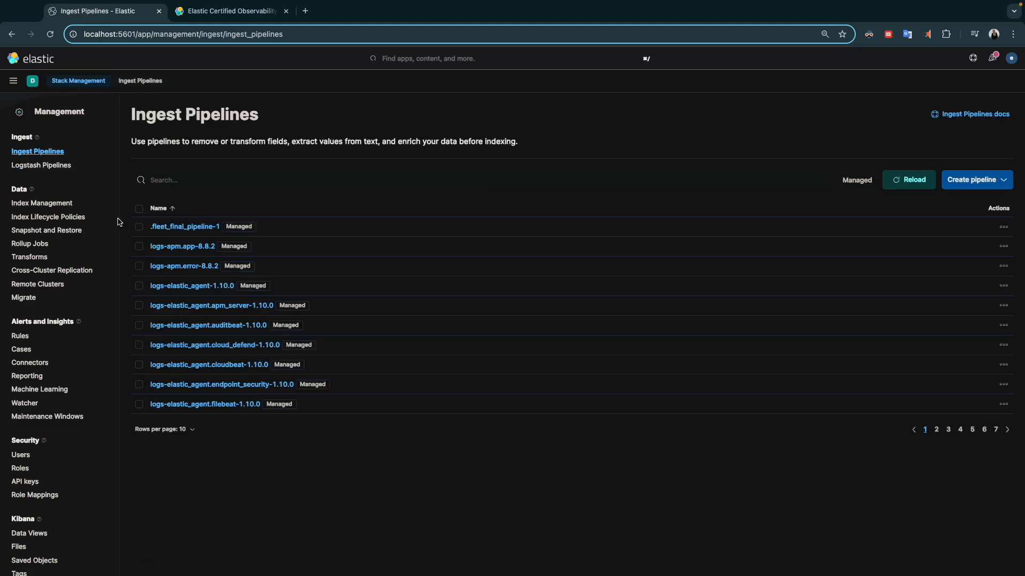
{"action": "left_click", "coordinate": [186, 432]}
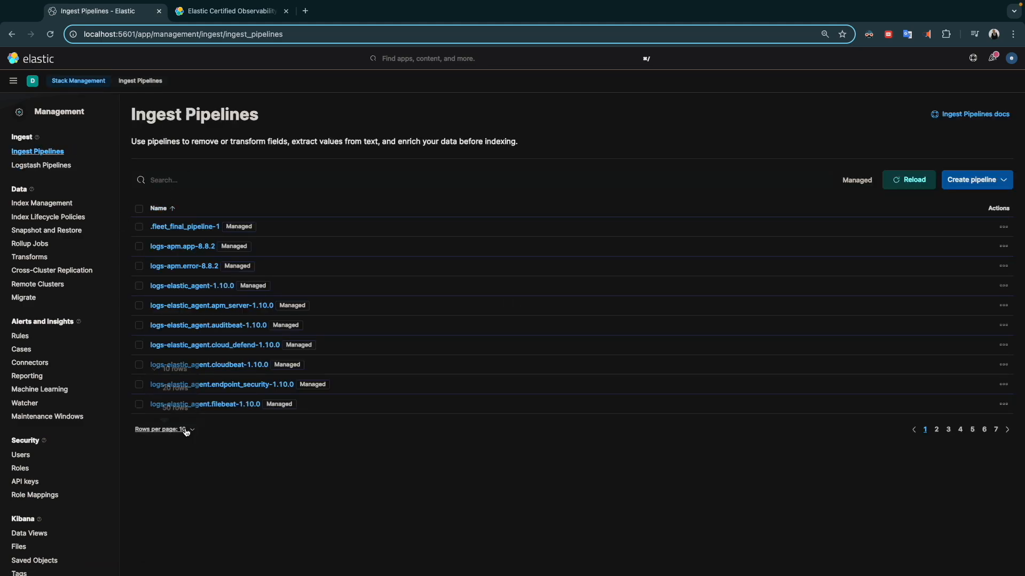
{"action": "left_click", "coordinate": [187, 412]}
{"action": "scroll", "coordinate": [233, 458], "scroll_direction": "down", "scroll_amount": 12}
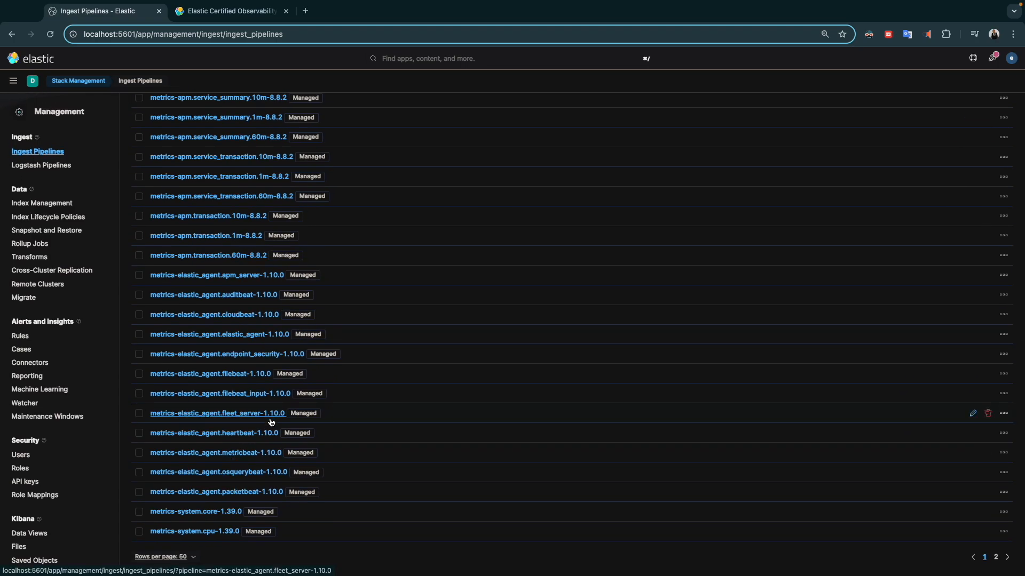
{"action": "left_click", "coordinate": [995, 556]}
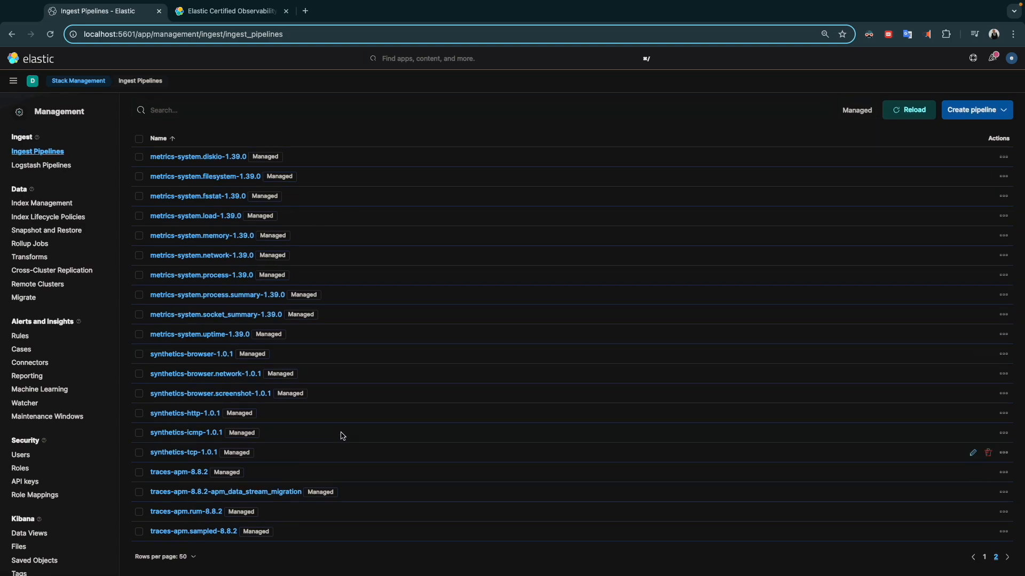
{"action": "left_click", "coordinate": [985, 557]}
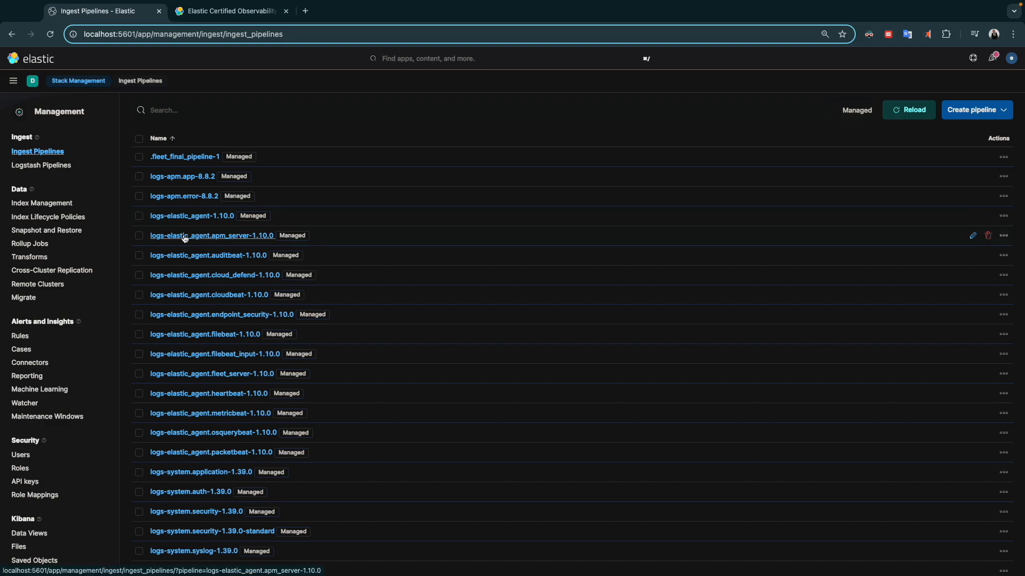
View the details of the logs-elastic_agent-1.10.0 and logs-elastic_agent.filebeat-1.10.0 pipelines.
{"action": "left_click", "coordinate": [191, 216]}
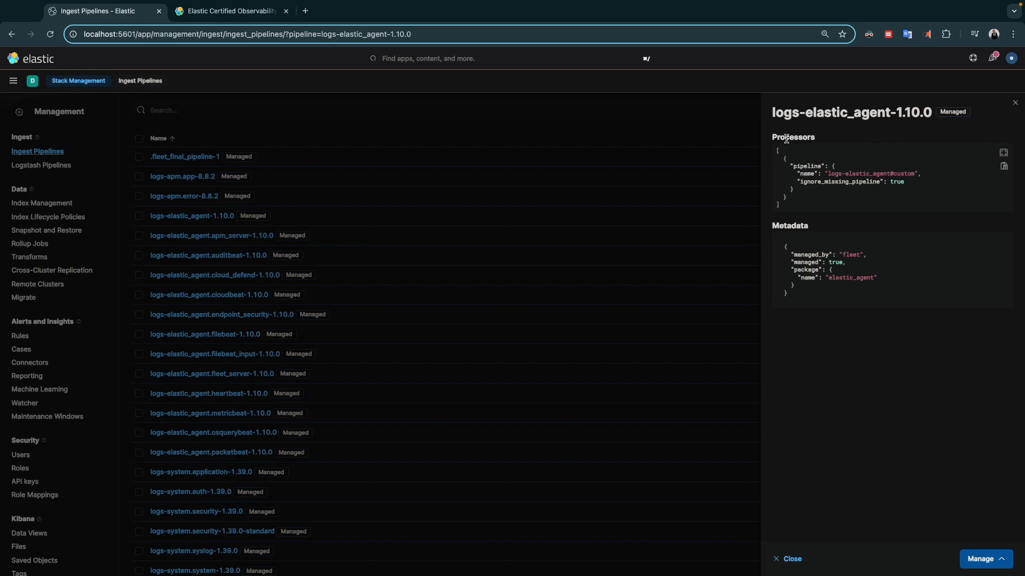
{"action": "left_click", "coordinate": [721, 139]}
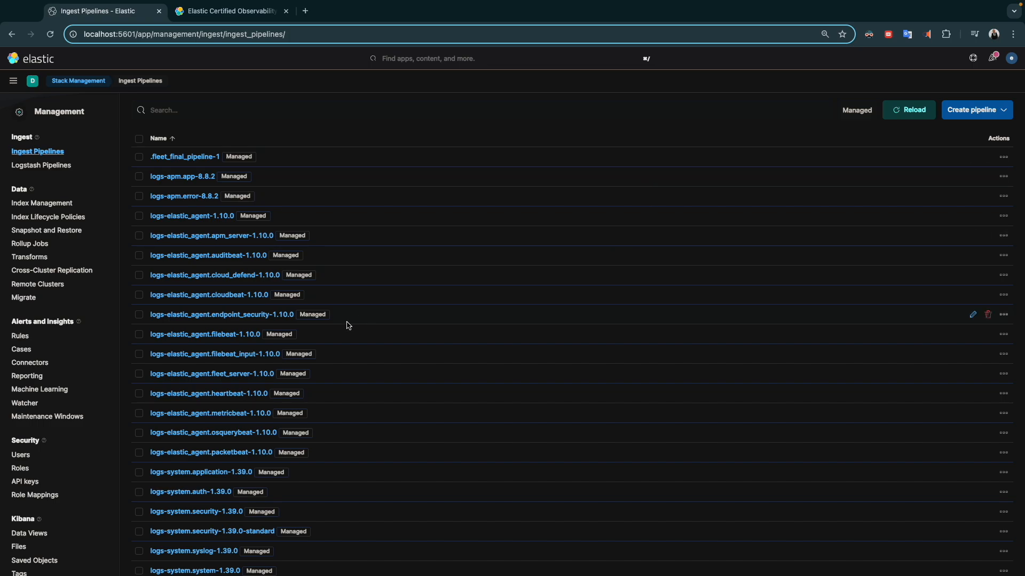
{"action": "left_click", "coordinate": [214, 335]}
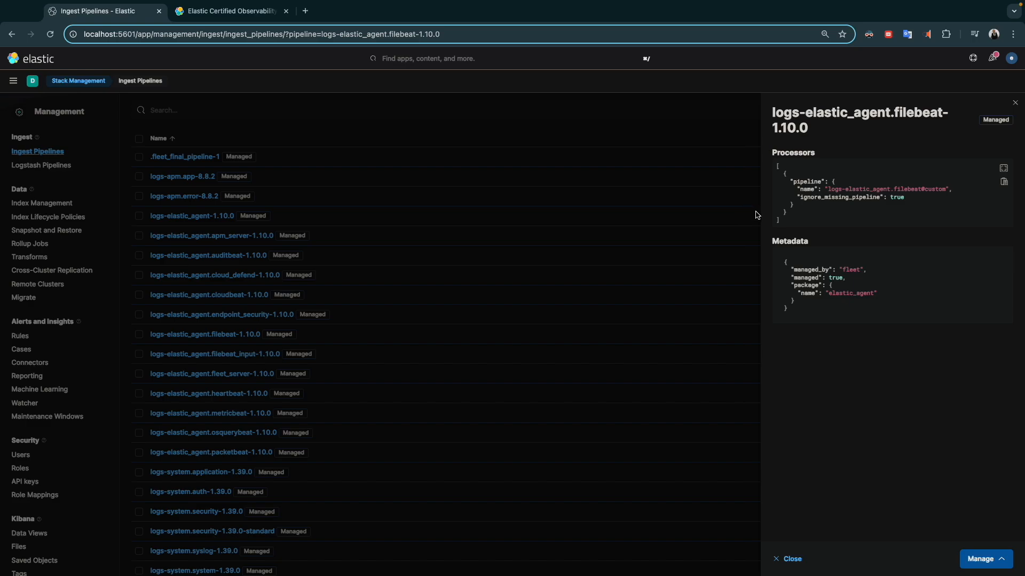
{"action": "left_click", "coordinate": [692, 229]}
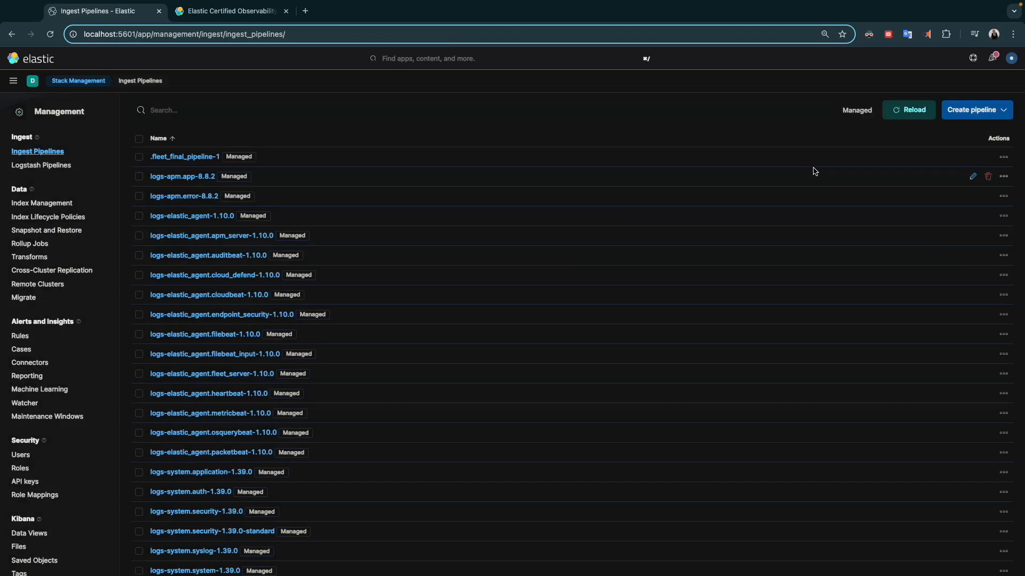
Open the logs-elastic_agent.endpoint_security-1.10.0 pipeline for editing and view its processor import dialog without loading anything.
{"action": "scroll", "coordinate": [253, 227], "scroll_direction": "down", "scroll_amount": 2}
{"action": "scroll", "coordinate": [253, 225], "scroll_direction": "up", "scroll_amount": 3}
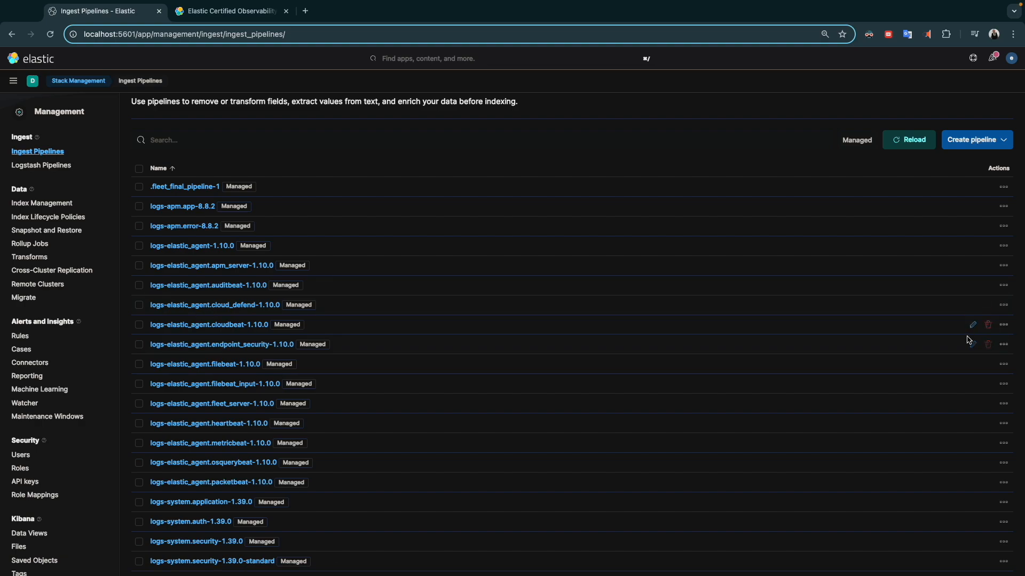
{"action": "left_click", "coordinate": [973, 345]}
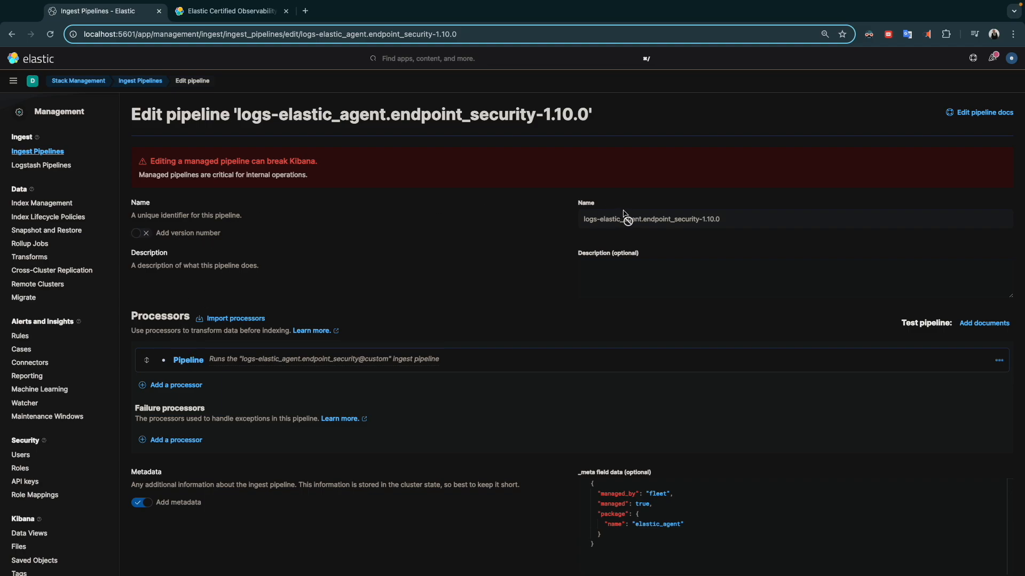
{"action": "left_click", "coordinate": [607, 268]}
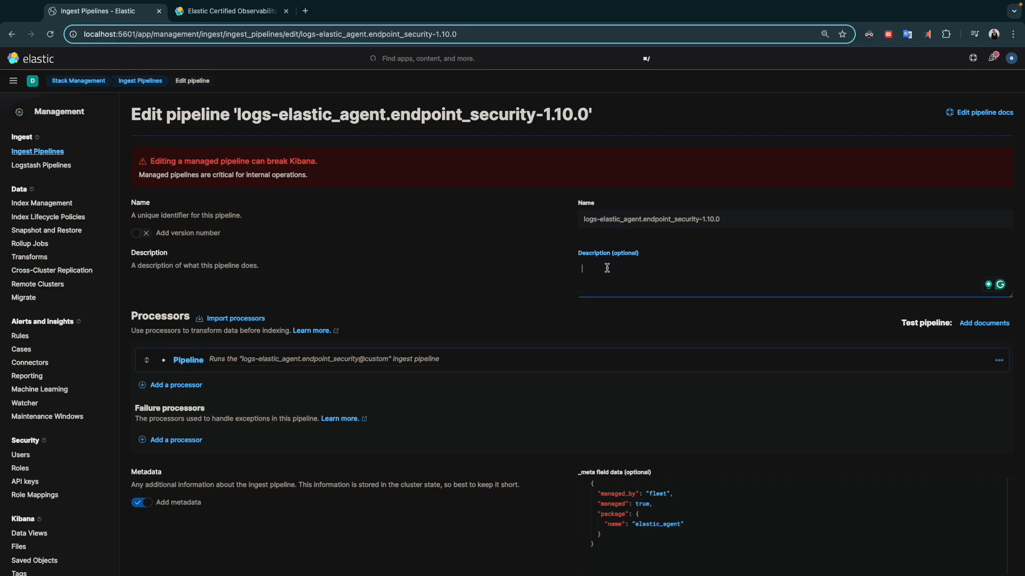
{"action": "left_click", "coordinate": [248, 323]}
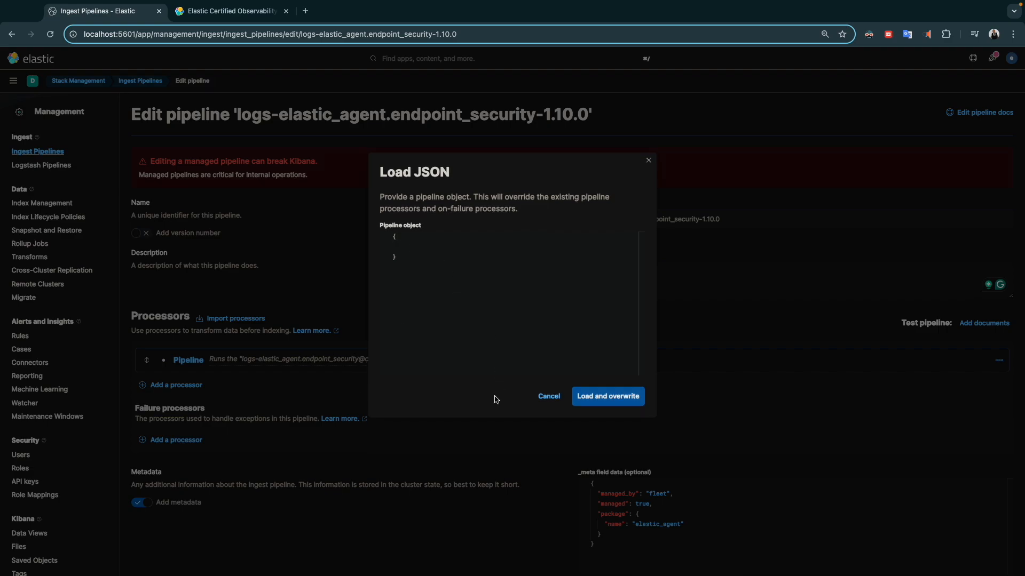
{"action": "left_click", "coordinate": [548, 397]}
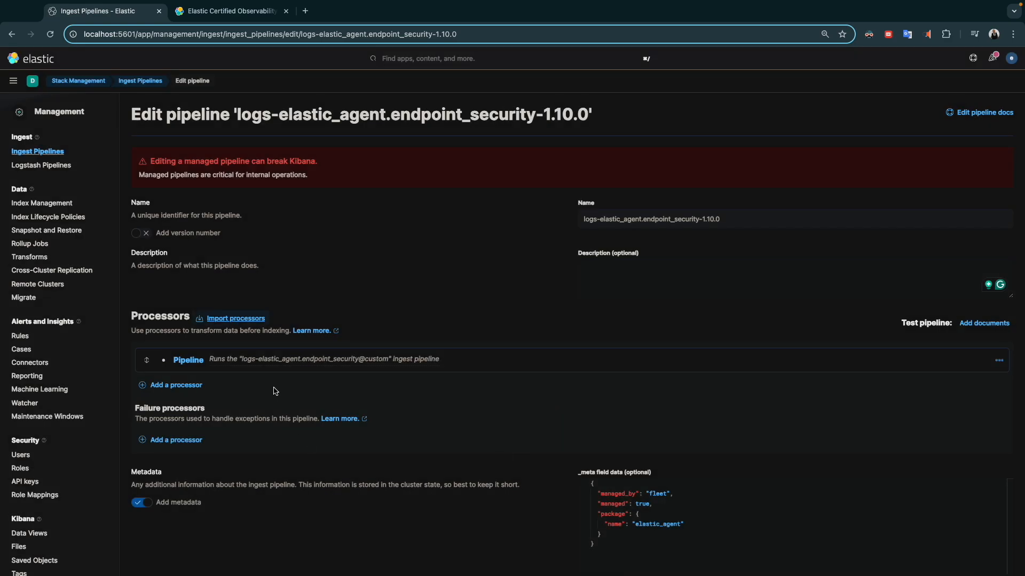
Start a new processor for the pipeline, look through the available processor types and choose Convert.
{"action": "left_click", "coordinate": [192, 387]}
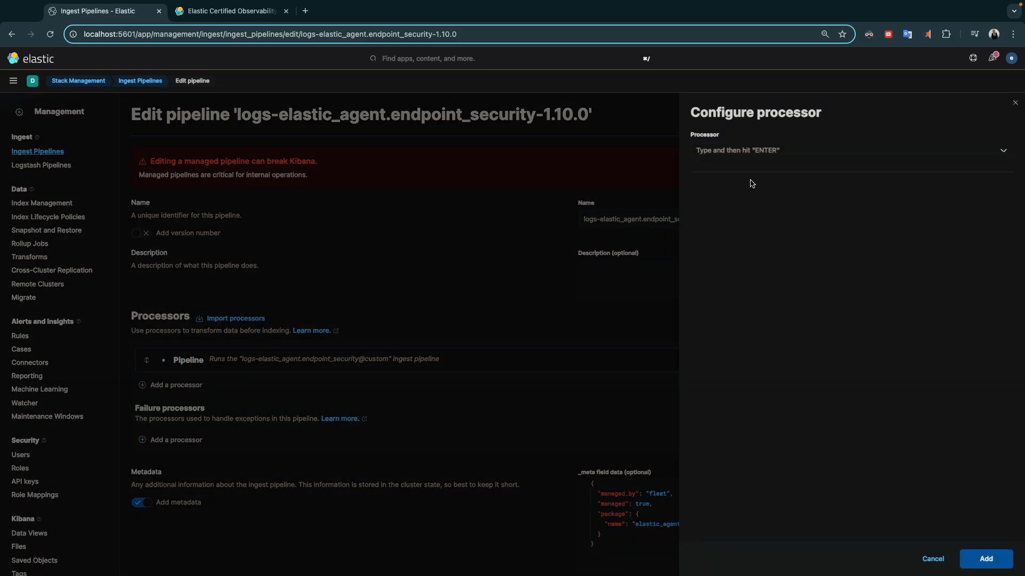
{"action": "left_click", "coordinate": [771, 155]}
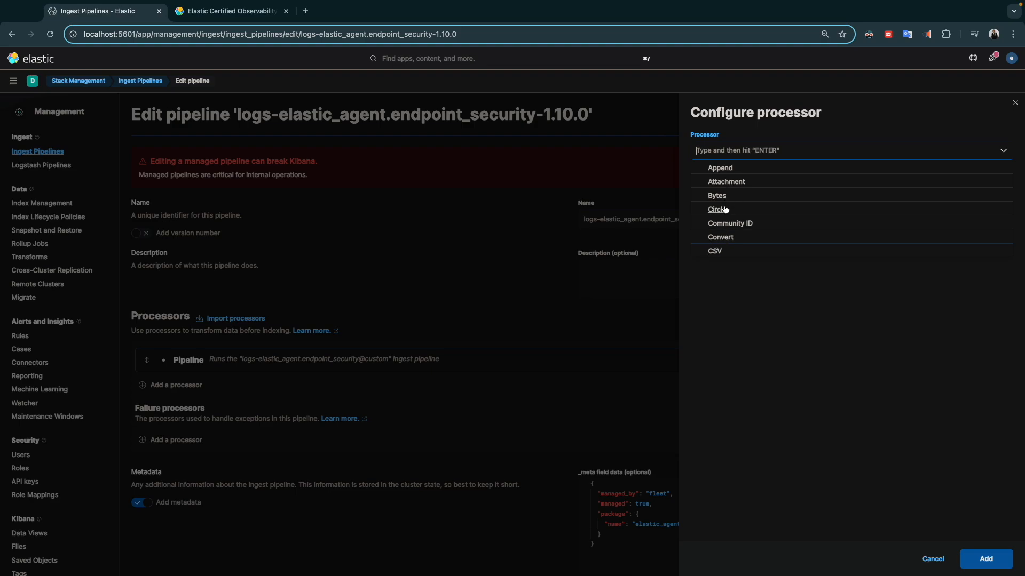
{"action": "scroll", "coordinate": [725, 223], "scroll_direction": "down", "scroll_amount": 5}
{"action": "scroll", "coordinate": [724, 223], "scroll_direction": "down", "scroll_amount": 10}
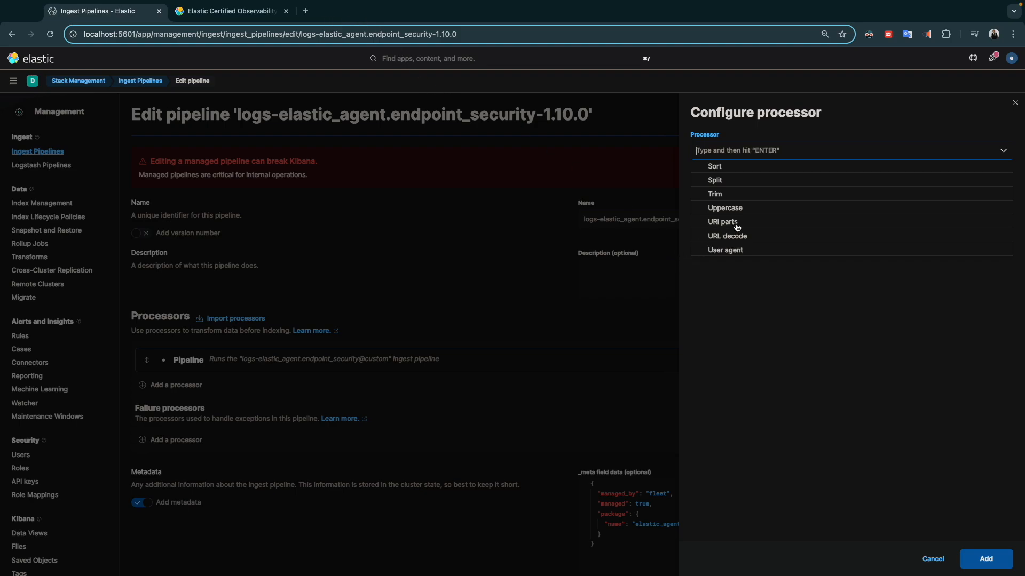
{"action": "scroll", "coordinate": [743, 206], "scroll_direction": "up", "scroll_amount": 5}
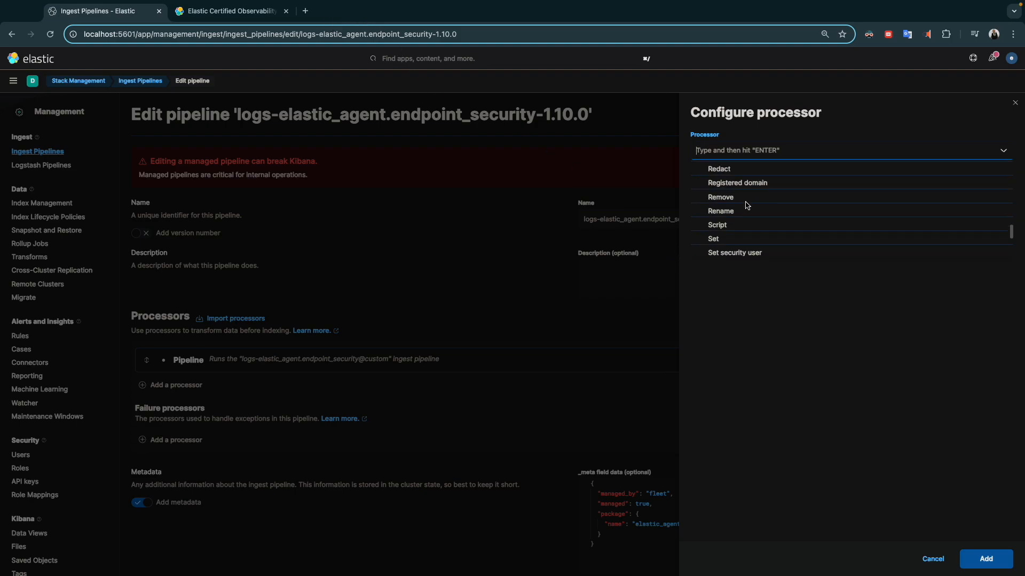
{"action": "scroll", "coordinate": [746, 206], "scroll_direction": "up", "scroll_amount": 2}
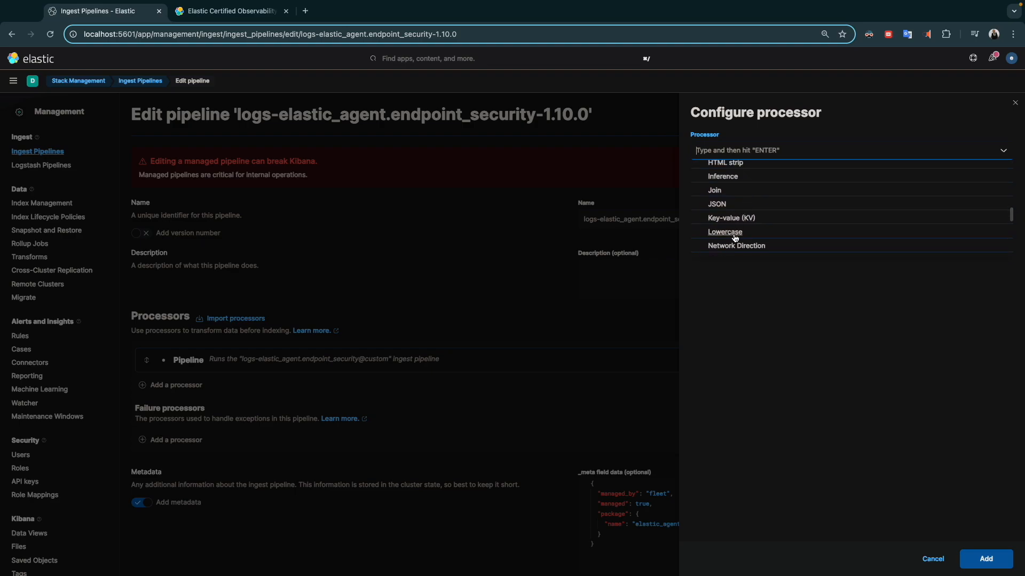
{"action": "scroll", "coordinate": [726, 205], "scroll_direction": "up", "scroll_amount": 5}
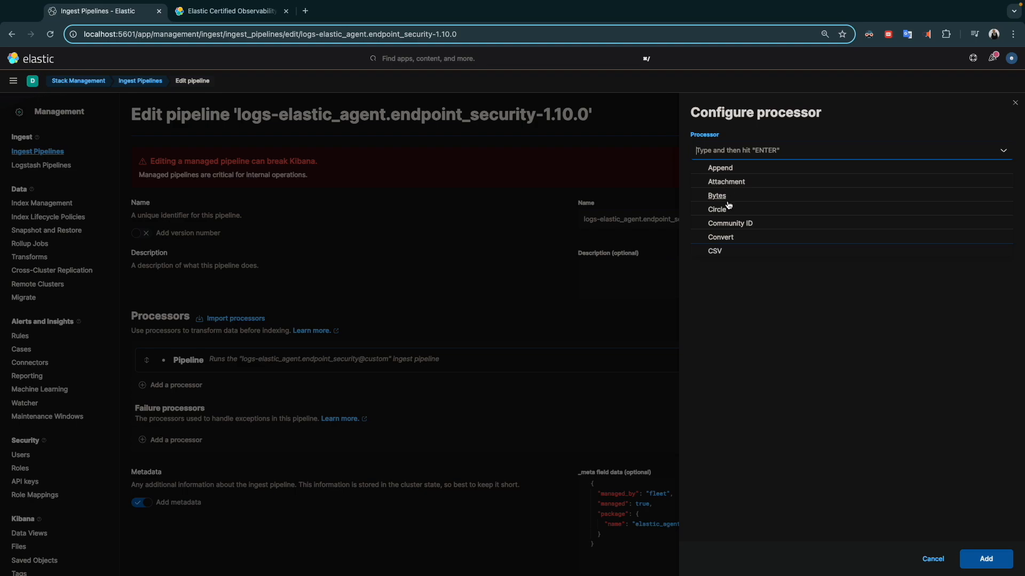
{"action": "scroll", "coordinate": [737, 219], "scroll_direction": "down", "scroll_amount": 1}
{"action": "left_click", "coordinate": [728, 204]}
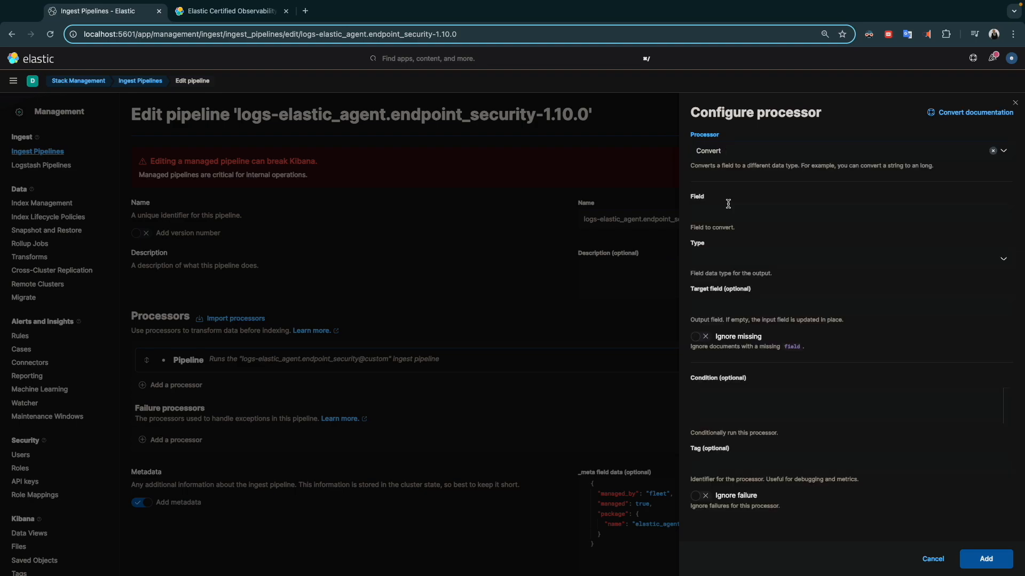
Open the Convert processor documentation and read its description, options table and example pipeline.
{"action": "left_click", "coordinate": [974, 113]}
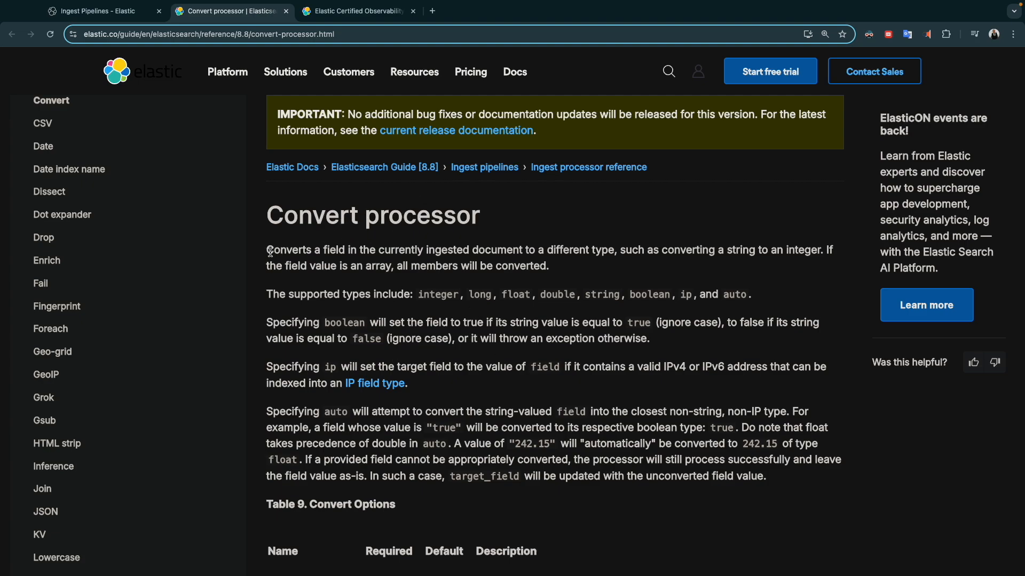
{"action": "left_click_drag", "start_coordinate": [268, 250], "coordinate": [585, 277]}
{"action": "left_click", "coordinate": [477, 310]}
{"action": "scroll", "coordinate": [477, 310], "scroll_direction": "down", "scroll_amount": 10}
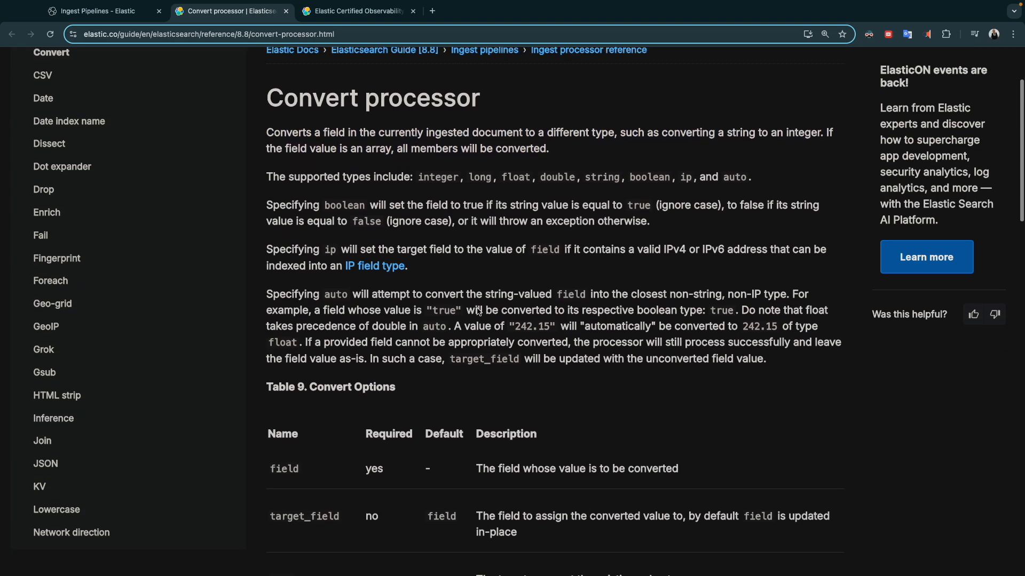
{"action": "scroll", "coordinate": [435, 387], "scroll_direction": "down", "scroll_amount": 3}
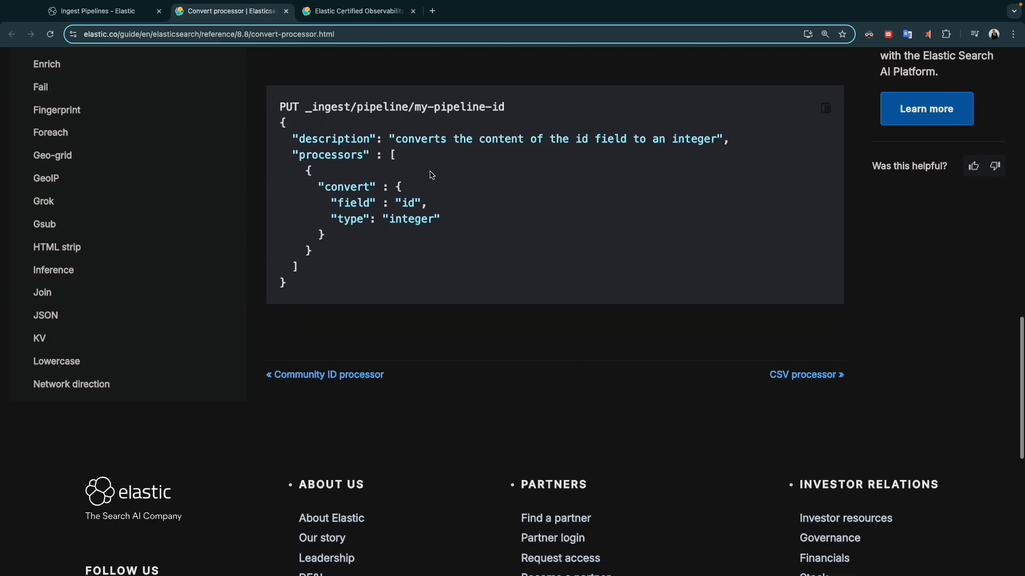
{"action": "scroll", "coordinate": [409, 199], "scroll_direction": "up", "scroll_amount": 10}
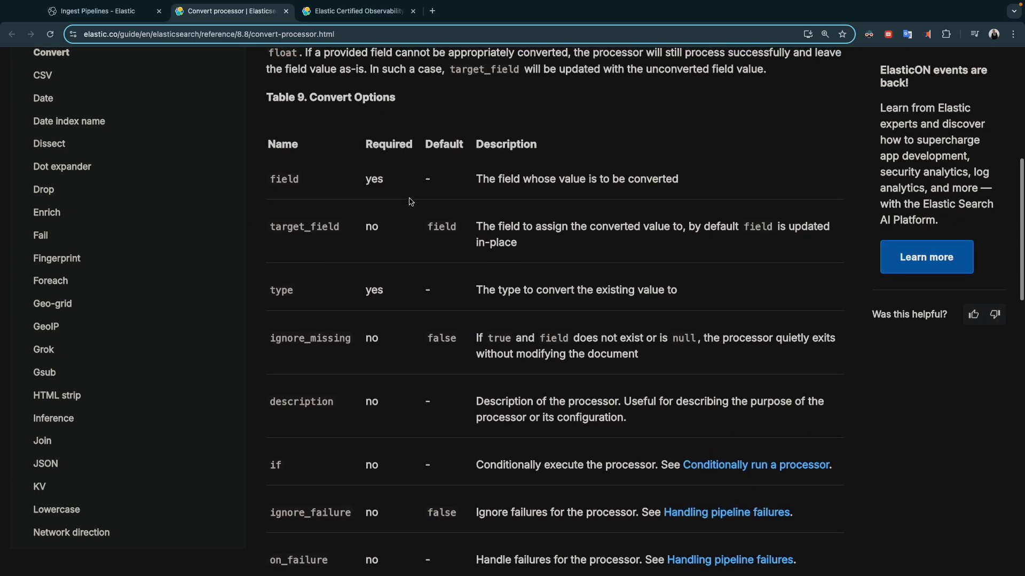
{"action": "scroll", "coordinate": [411, 201], "scroll_direction": "up", "scroll_amount": 8}
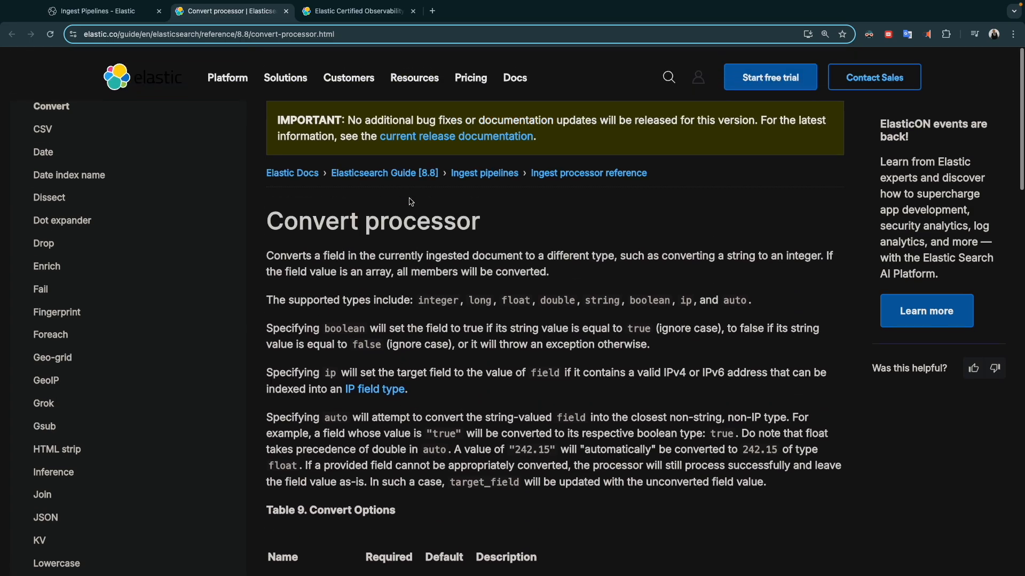
{"action": "scroll", "coordinate": [158, 191], "scroll_direction": "up", "scroll_amount": 10}
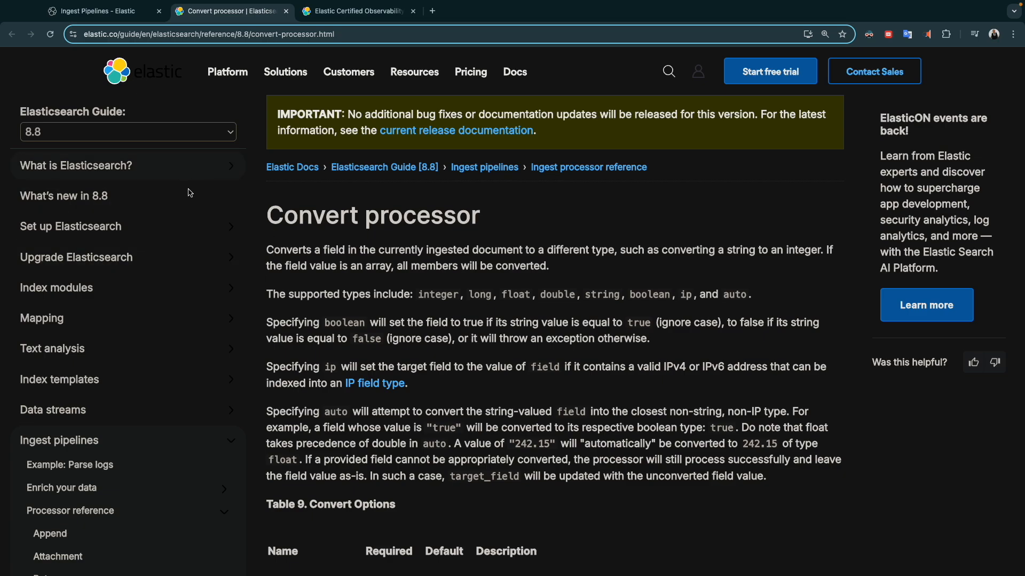
{"action": "scroll", "coordinate": [346, 403], "scroll_direction": "down", "scroll_amount": 7}
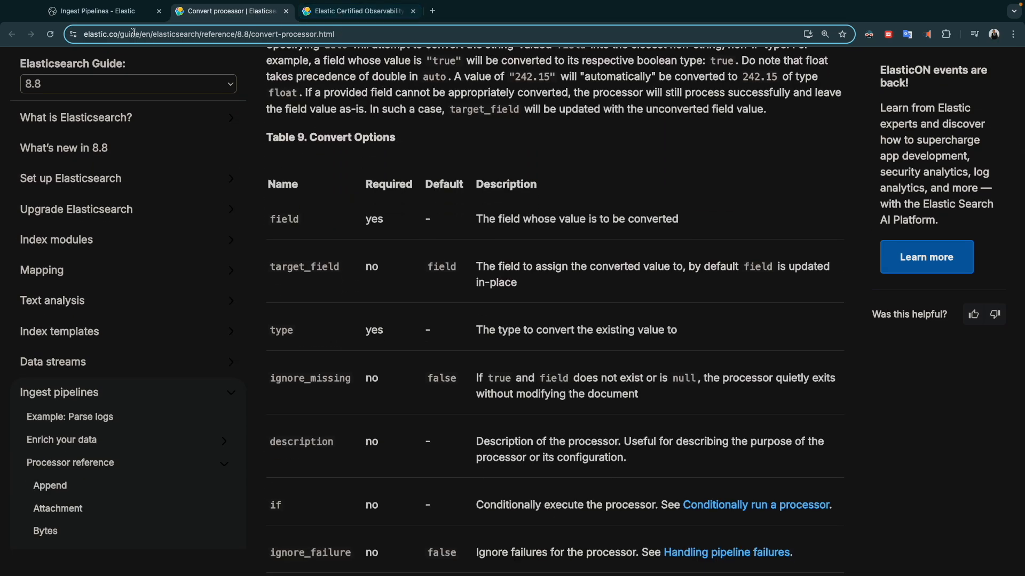
Return to the pipeline editor, discard the Convert processor and start a new processor of type Bytes.
{"action": "left_click", "coordinate": [97, 11]}
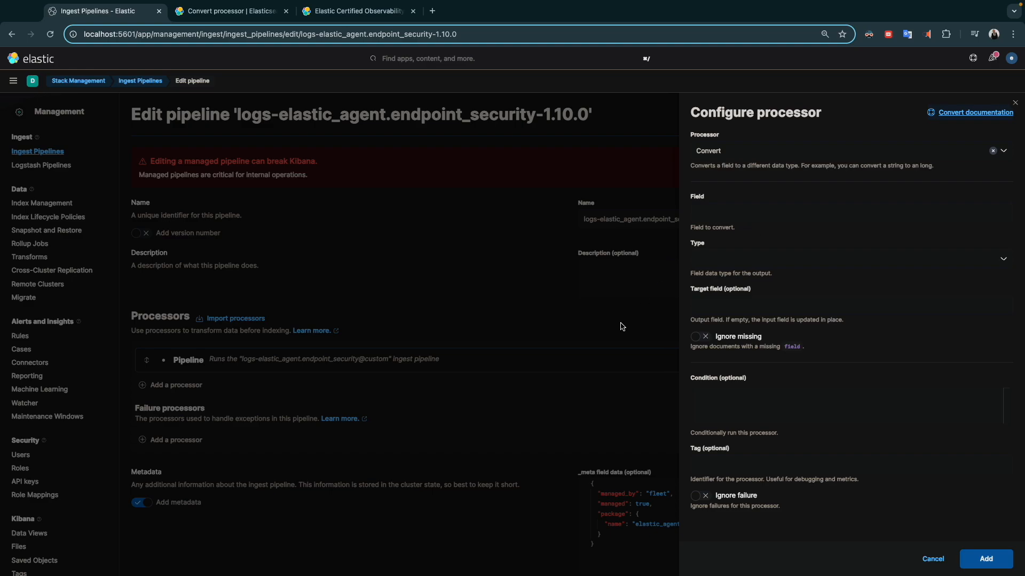
{"action": "left_click", "coordinate": [933, 558]}
{"action": "left_click", "coordinate": [200, 385]}
{"action": "left_click", "coordinate": [774, 156]}
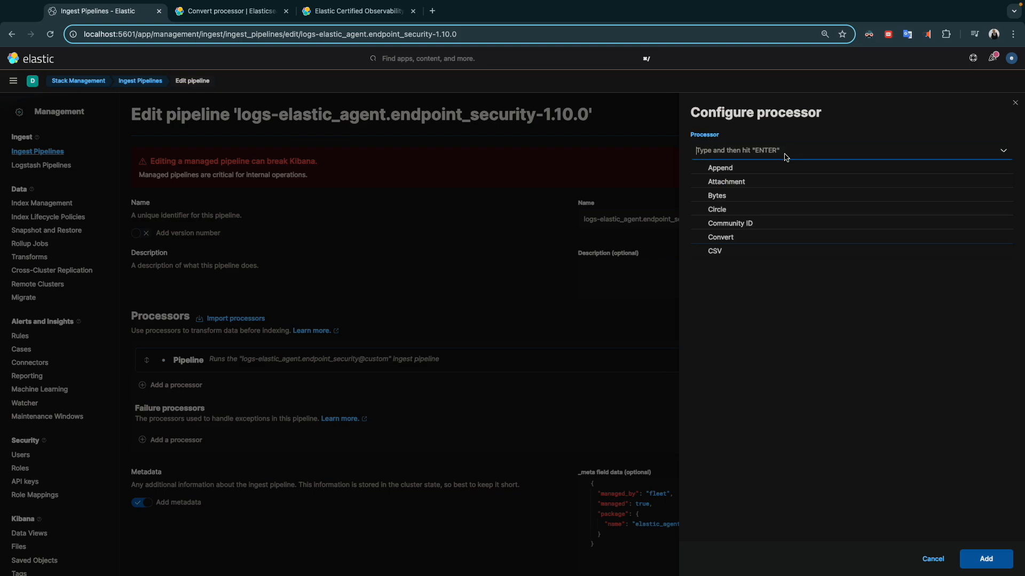
{"action": "left_click", "coordinate": [734, 200]}
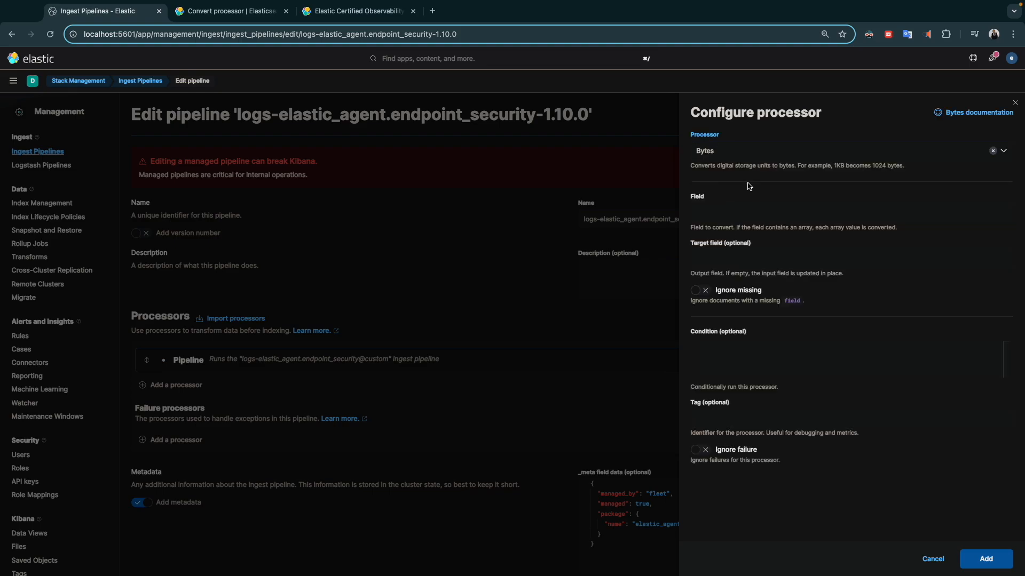
Read the description in the Bytes processor documentation and open the guide's Processor reference page.
{"action": "left_click", "coordinate": [955, 112]}
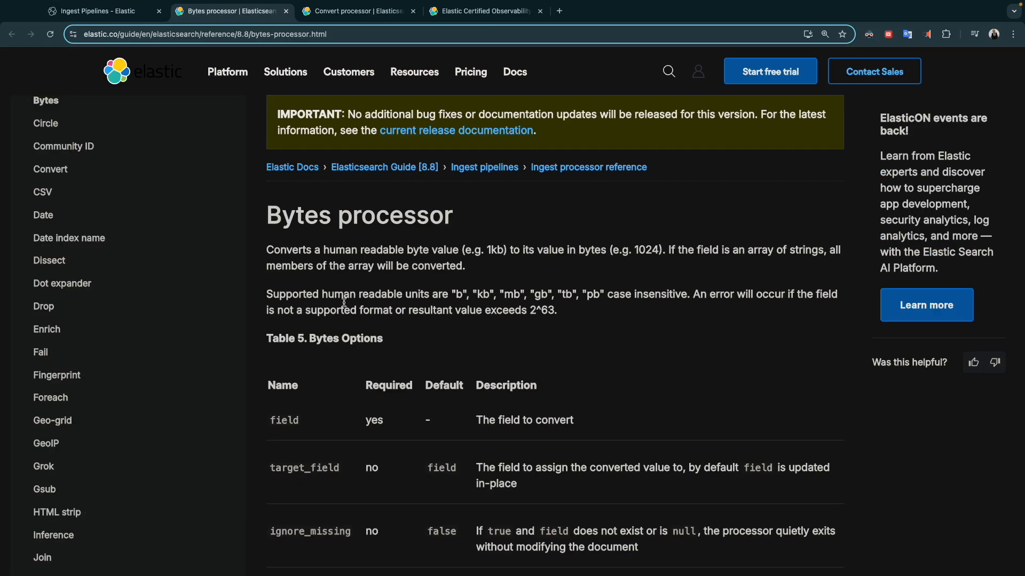
{"action": "left_click", "coordinate": [276, 250]}
{"action": "left_click_drag", "start_coordinate": [275, 249], "coordinate": [393, 324]}
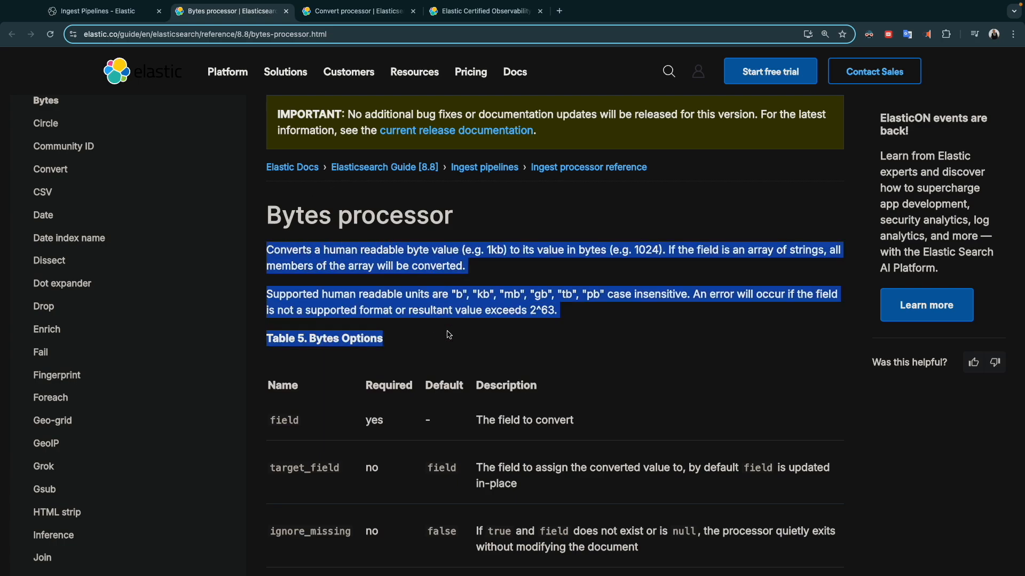
{"action": "scroll", "coordinate": [59, 238], "scroll_direction": "up", "scroll_amount": 5}
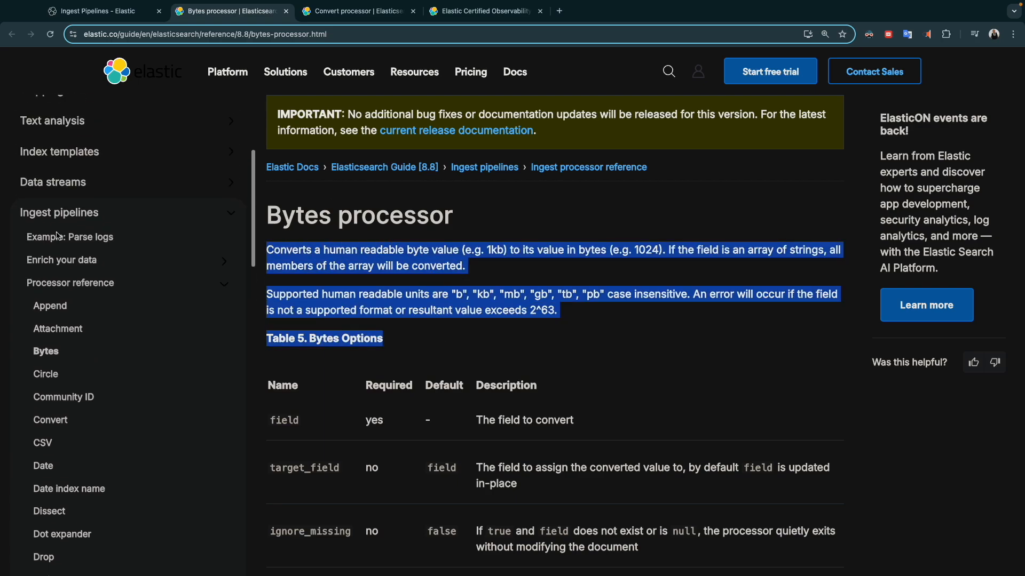
{"action": "left_click", "coordinate": [56, 283]}
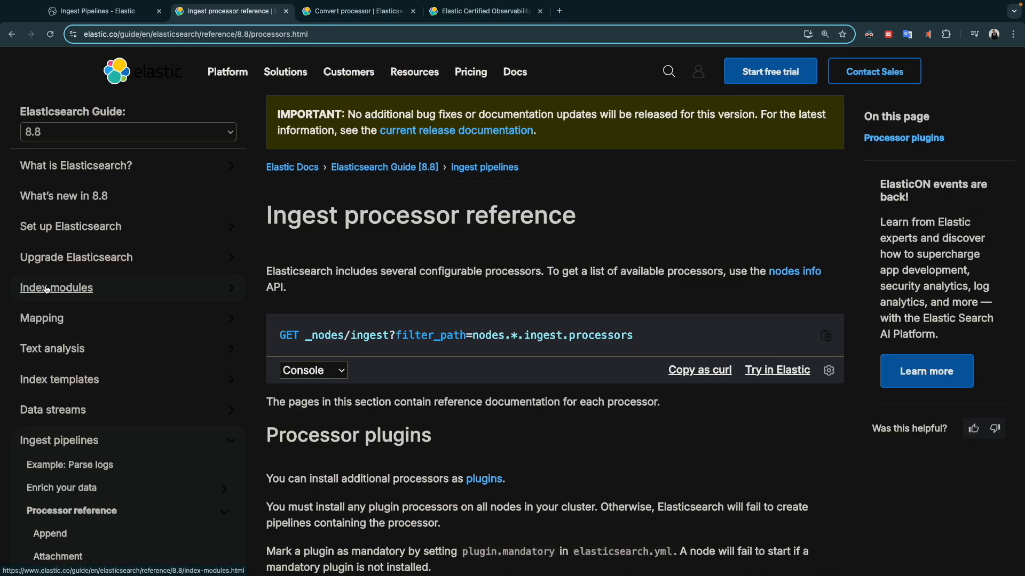
Look through the list of available processors in the guide's Processor reference and open the Append processor documentation.
{"action": "scroll", "coordinate": [55, 331], "scroll_direction": "down", "scroll_amount": 3}
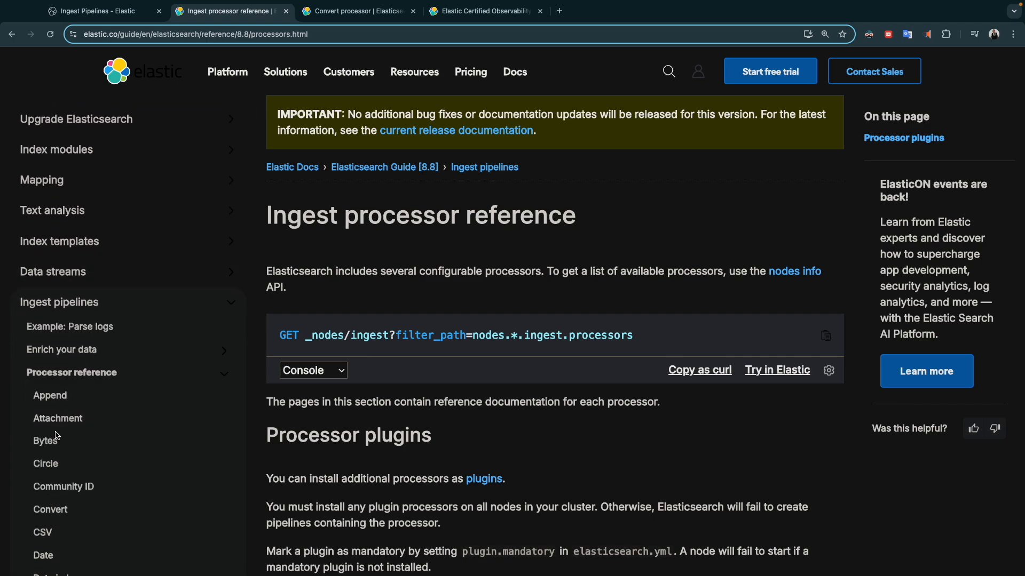
{"action": "scroll", "coordinate": [59, 480], "scroll_direction": "down", "scroll_amount": 5}
{"action": "scroll", "coordinate": [55, 435], "scroll_direction": "down", "scroll_amount": 10}
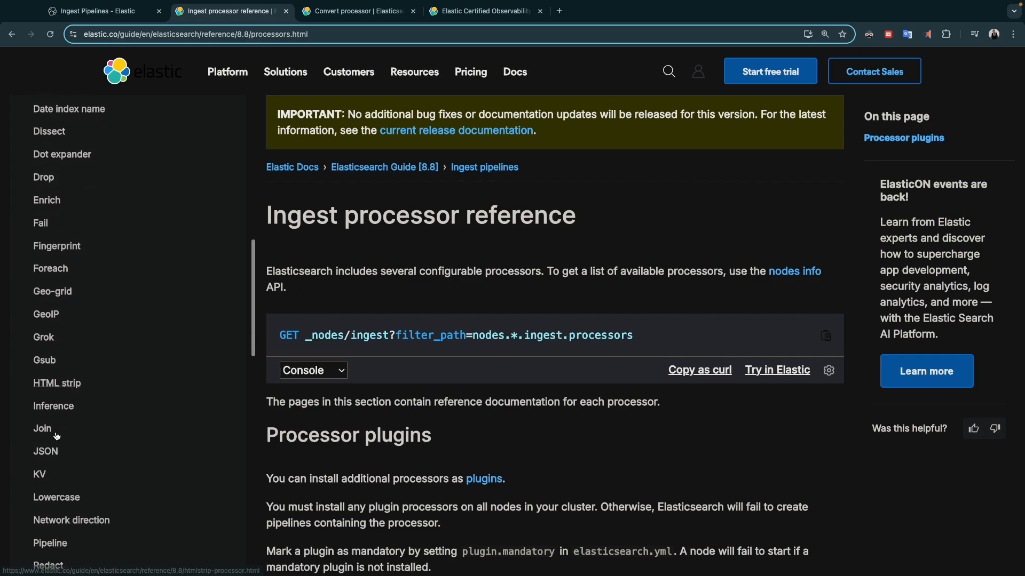
{"action": "scroll", "coordinate": [55, 430], "scroll_direction": "down", "scroll_amount": 2}
{"action": "scroll", "coordinate": [56, 430], "scroll_direction": "up", "scroll_amount": 6}
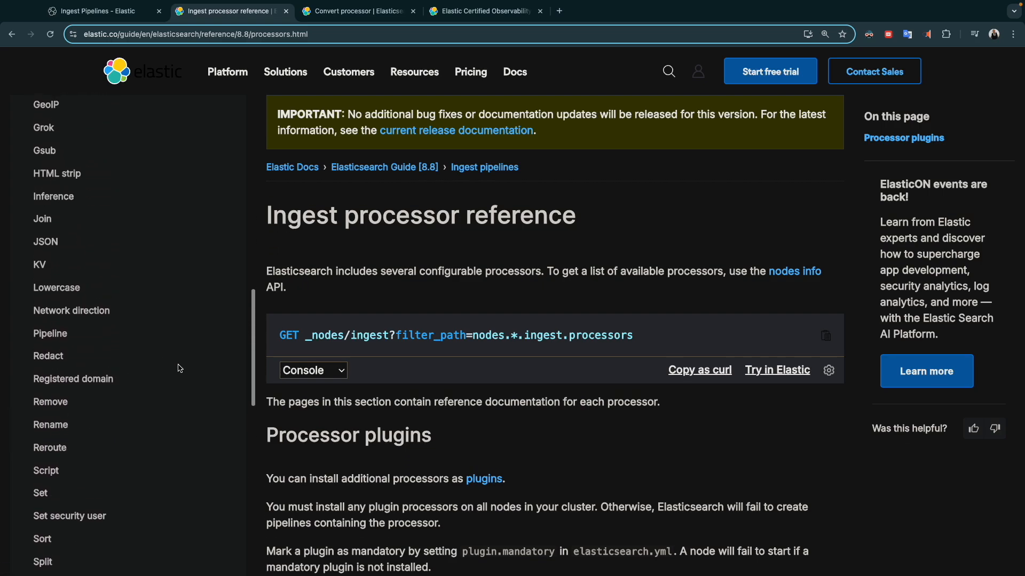
{"action": "scroll", "coordinate": [96, 373], "scroll_direction": "up", "scroll_amount": 3}
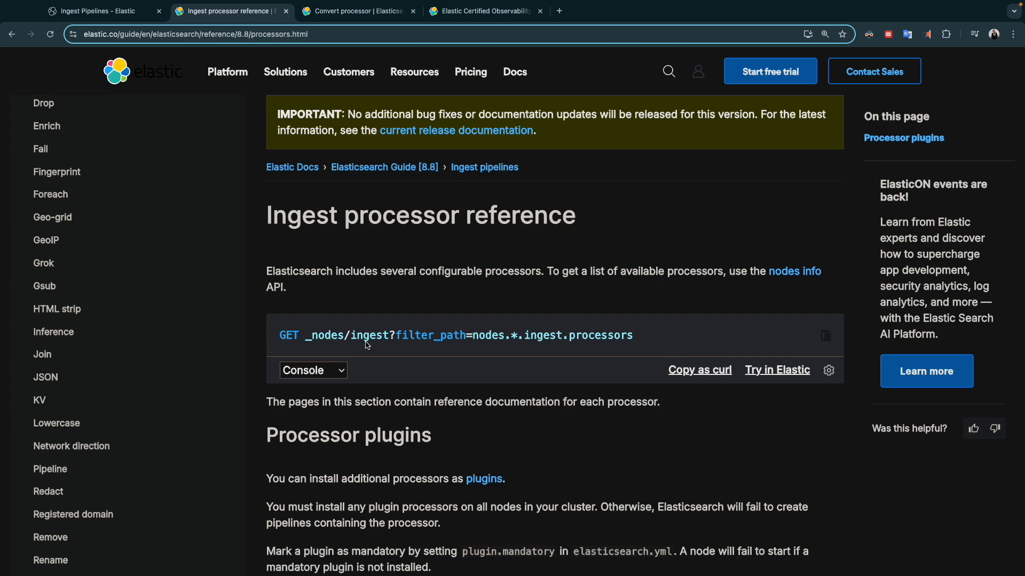
{"action": "scroll", "coordinate": [411, 373], "scroll_direction": "down", "scroll_amount": 3}
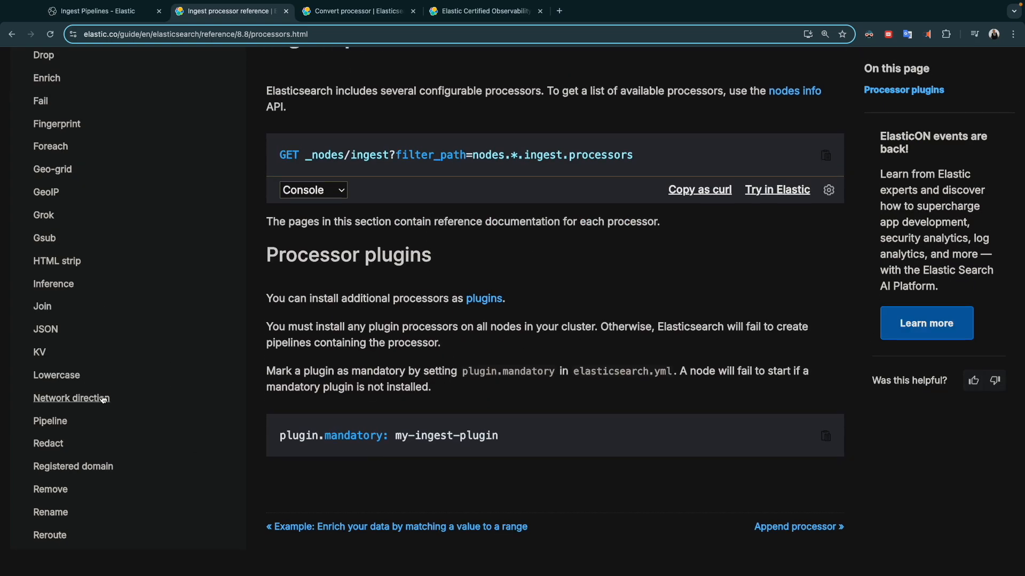
{"action": "scroll", "coordinate": [79, 448], "scroll_direction": "down", "scroll_amount": 4}
{"action": "scroll", "coordinate": [79, 449], "scroll_direction": "up", "scroll_amount": 10}
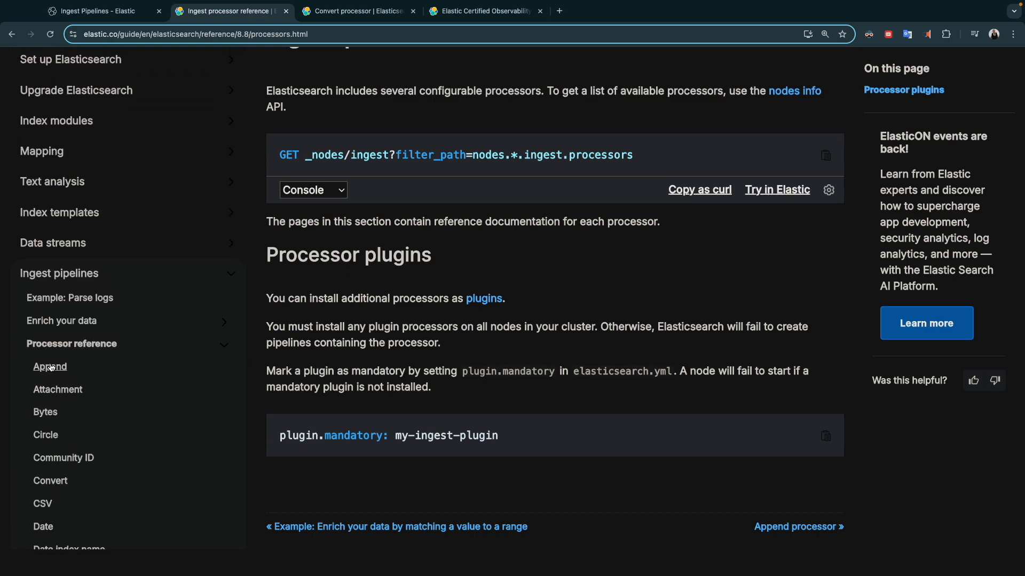
{"action": "left_click", "coordinate": [52, 367]}
Return to the pipeline editor, discard the unfinished Bytes processor and open the existing Pipeline processor for editing.
{"action": "left_click", "coordinate": [99, 11]}
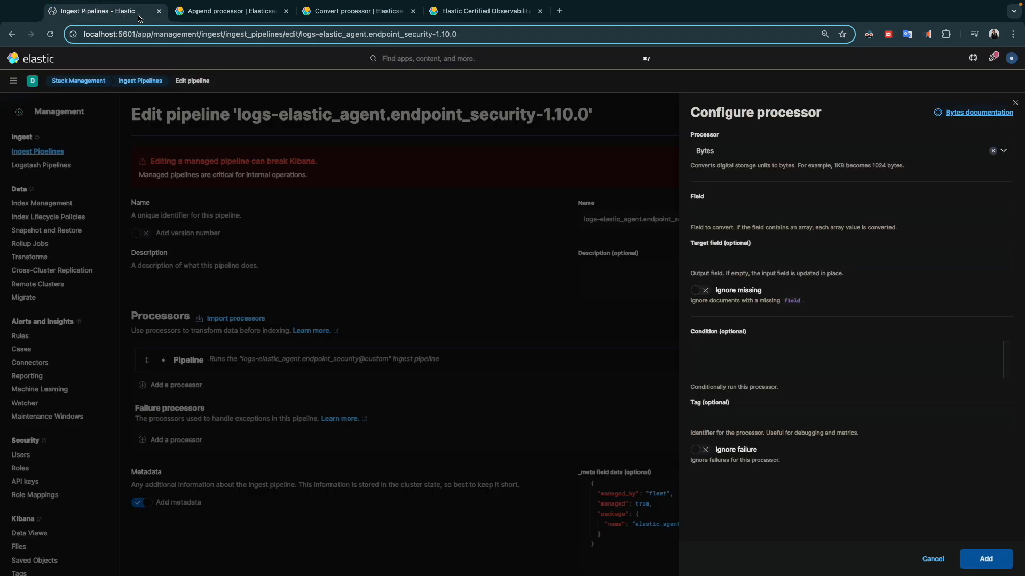
{"action": "left_click", "coordinate": [352, 250]}
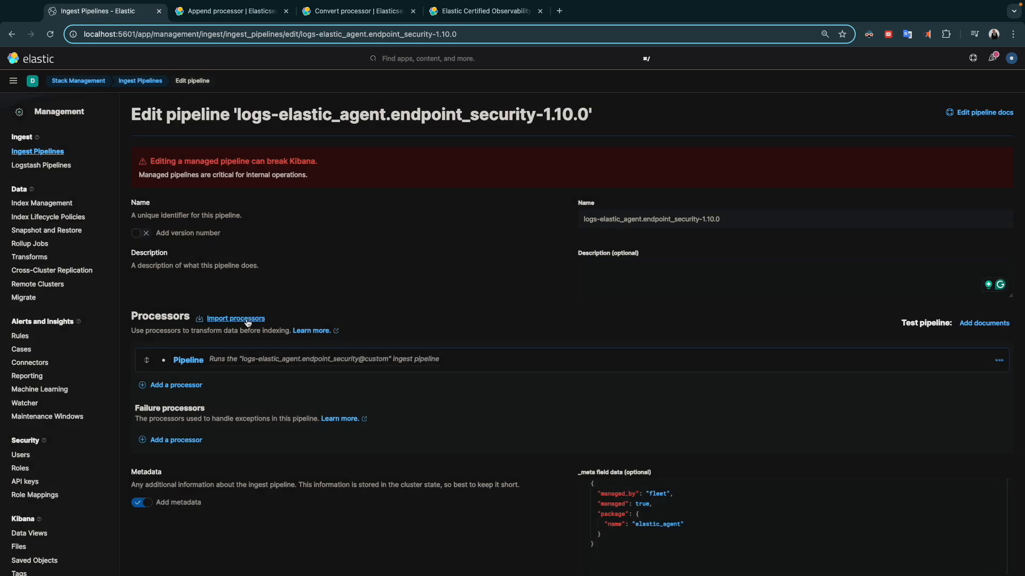
{"action": "left_click", "coordinate": [192, 362]}
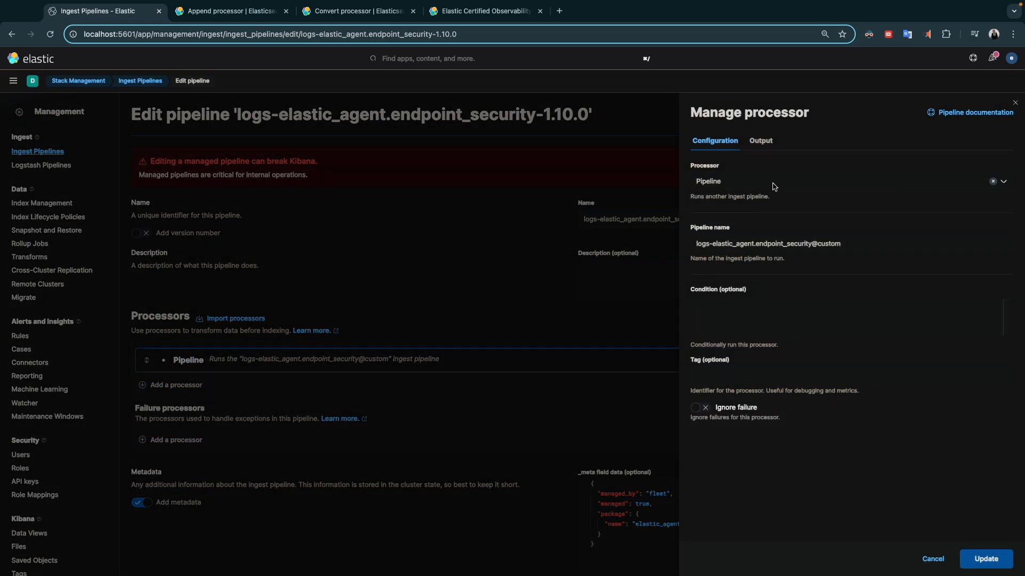
Go through the Pipeline processor's condition, tag and ignore-failure settings and update the processor.
{"action": "left_click", "coordinate": [732, 310]}
{"action": "left_click", "coordinate": [712, 373]}
{"action": "left_click", "coordinate": [696, 416]}
{"action": "left_click", "coordinate": [698, 409]}
{"action": "left_click", "coordinate": [698, 409]}
{"action": "left_click", "coordinate": [980, 559]}
Save the logs-elastic_agent.endpoint_security-1.10.0 pipeline and close its details.
{"action": "scroll", "coordinate": [715, 385], "scroll_direction": "down", "scroll_amount": 2}
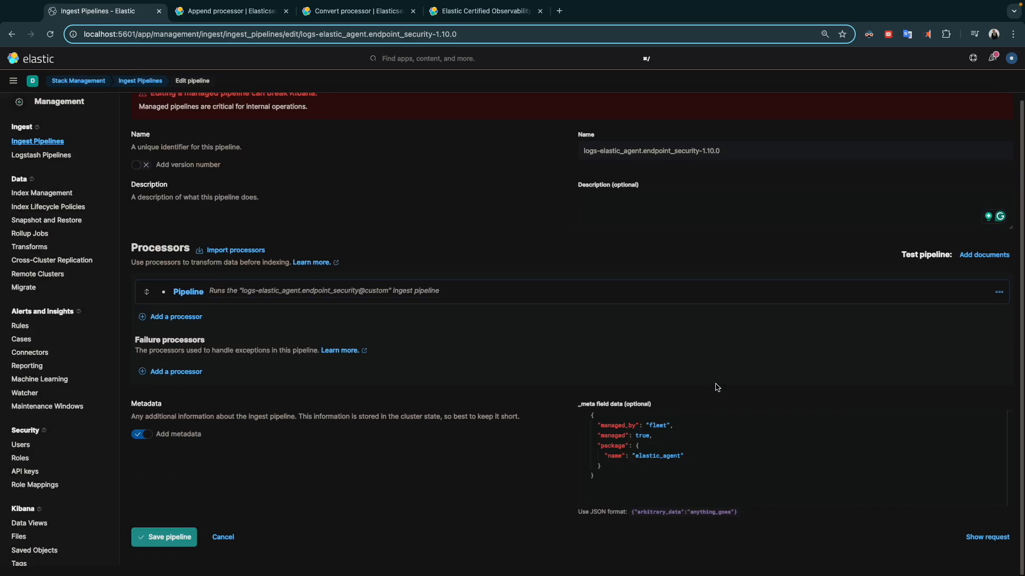
{"action": "left_click", "coordinate": [183, 548]}
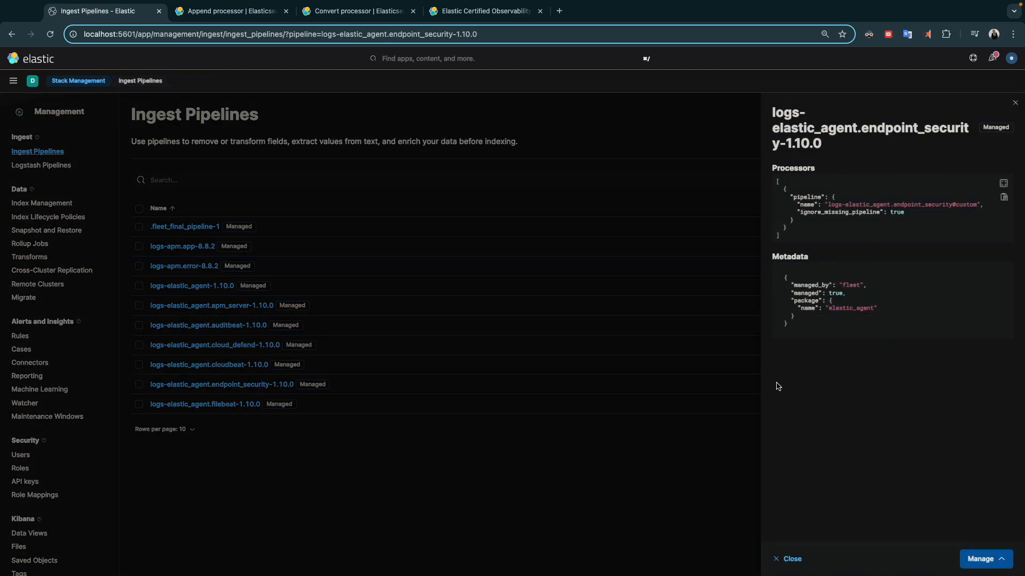
{"action": "left_click", "coordinate": [788, 559]}
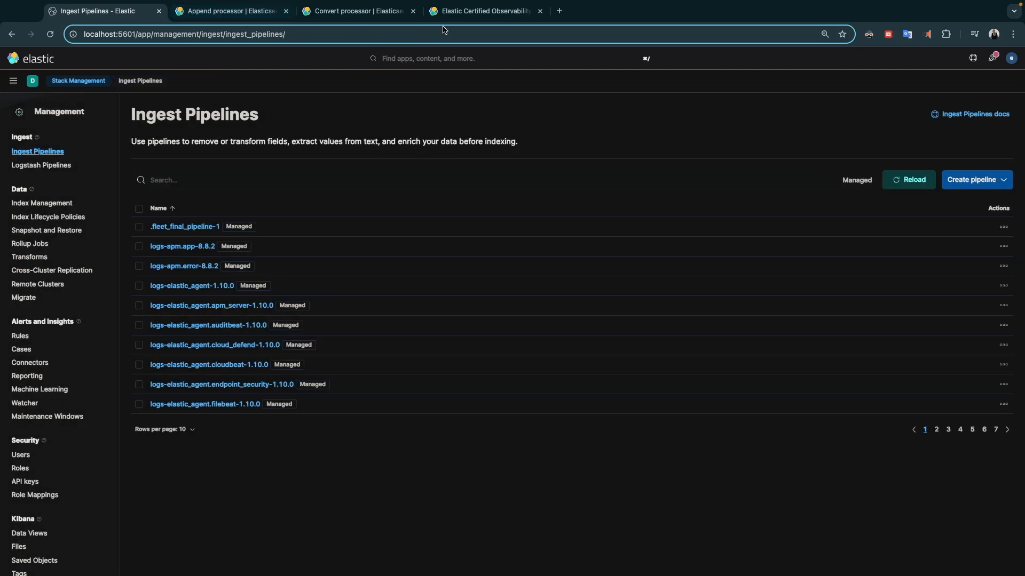
Check the exam objective on editing ingest node pipelines, and close the Append and Convert processor documentation pages.
{"action": "left_click", "coordinate": [483, 11]}
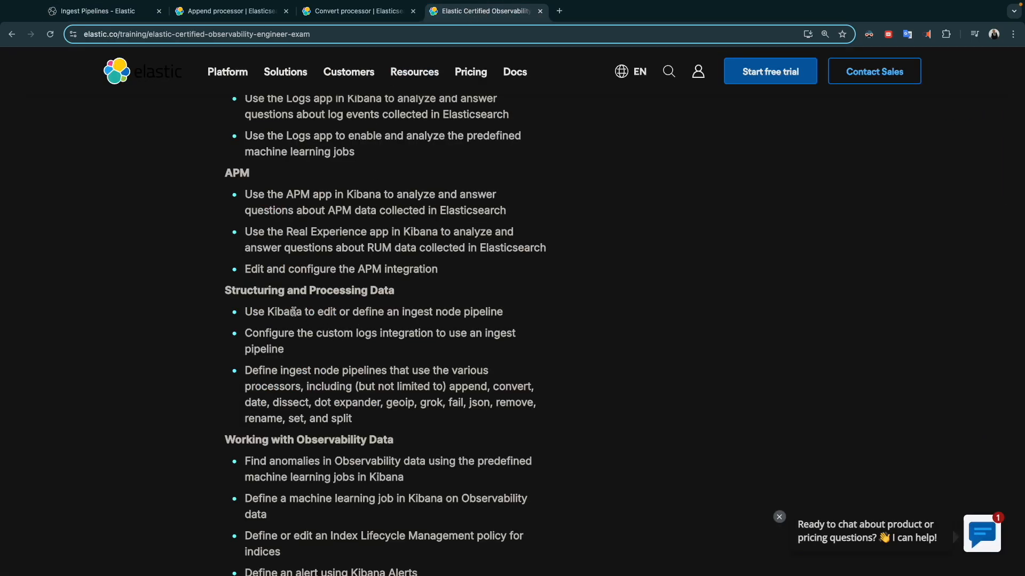
{"action": "mouse_move", "coordinate": [318, 311]}
{"action": "left_mouse_down"}
{"action": "mouse_move", "coordinate": [395, 312]}
{"action": "mouse_move", "coordinate": [337, 313]}
{"action": "left_mouse_up"}
{"action": "left_click", "coordinate": [230, 11]}
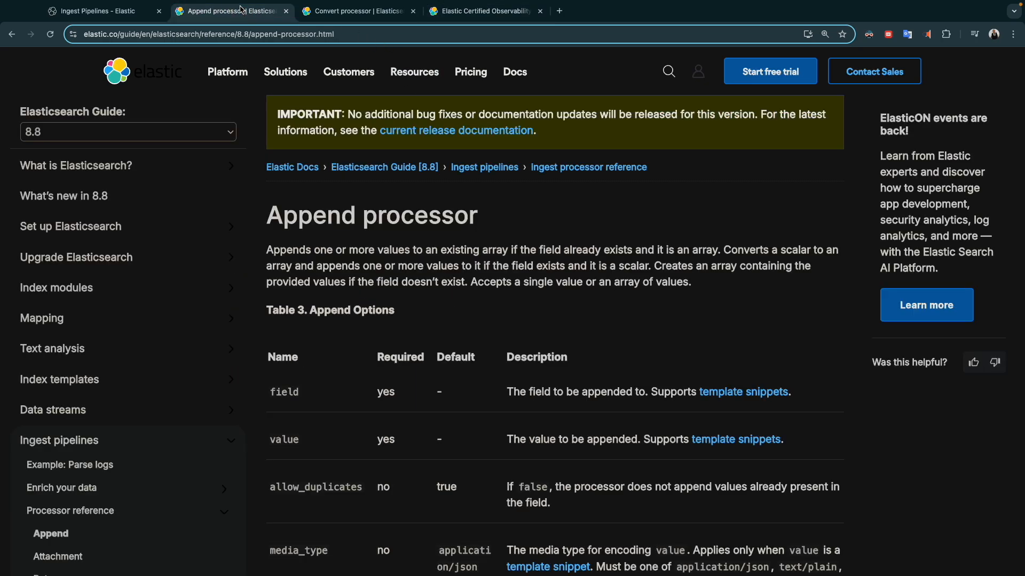
{"action": "left_click", "coordinate": [333, 4]}
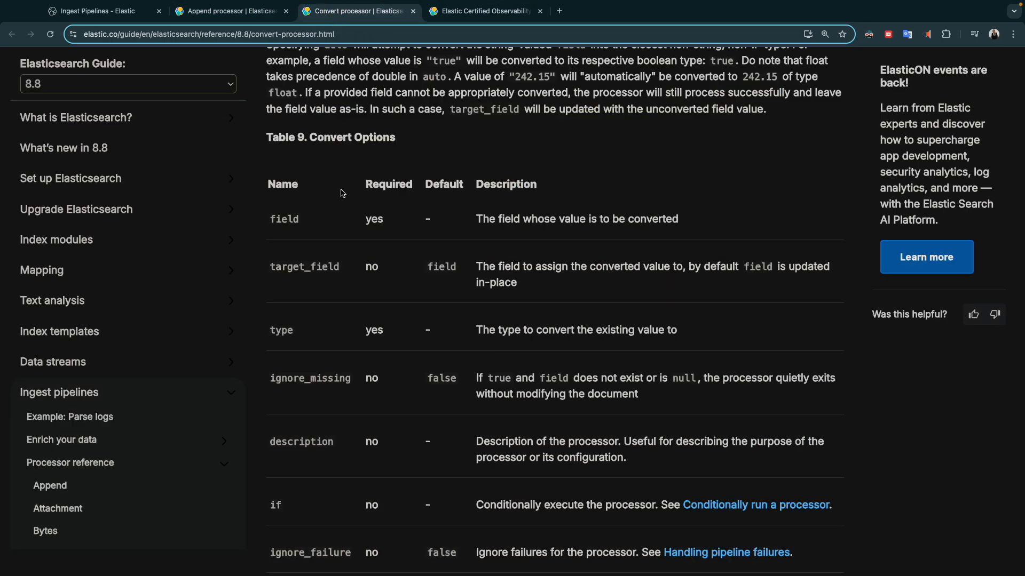
{"action": "left_click", "coordinate": [286, 11]}
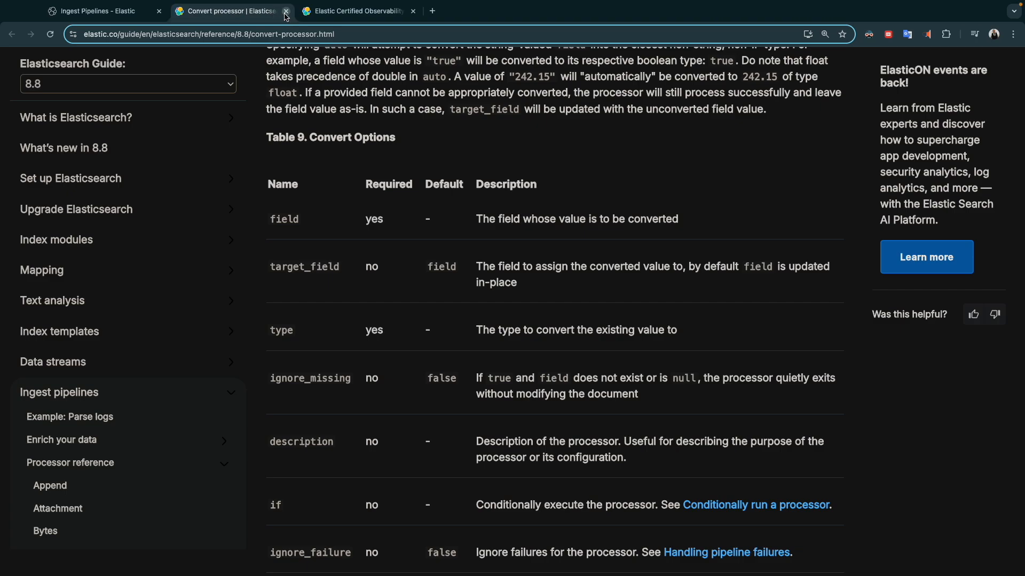
{"action": "left_click", "coordinate": [286, 11]}
{"action": "left_click", "coordinate": [139, 11]}
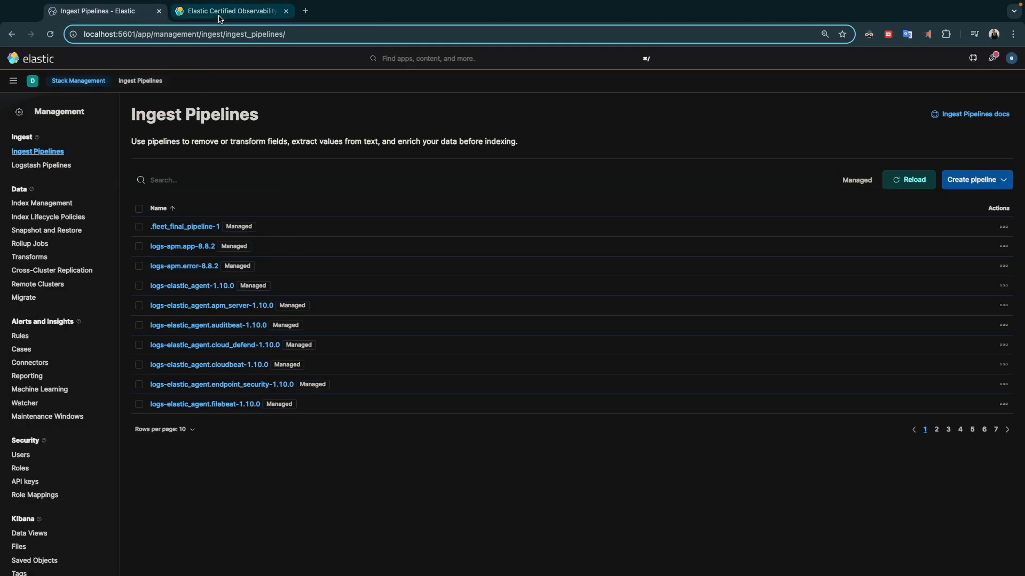
Highlight the exam objective on defining ingest node pipelines that use the various processors.
{"action": "left_click", "coordinate": [220, 11]}
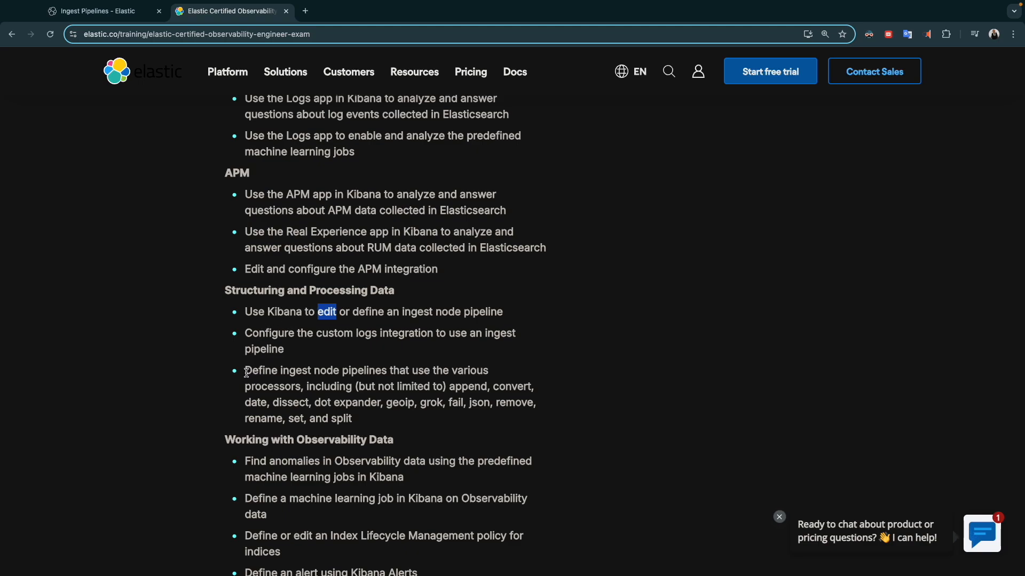
{"action": "left_click_drag", "start_coordinate": [243, 332], "coordinate": [349, 419]}
{"action": "left_click", "coordinate": [247, 370]}
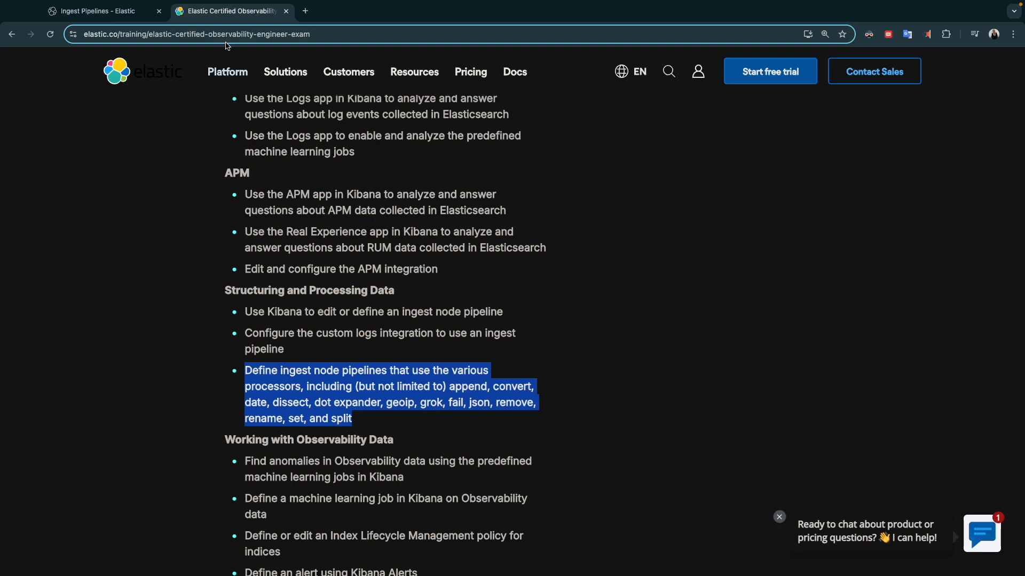
Go back to Kibana, open the Dev Tools Console and clear the sample request from the editor.
{"action": "left_click", "coordinate": [140, 14]}
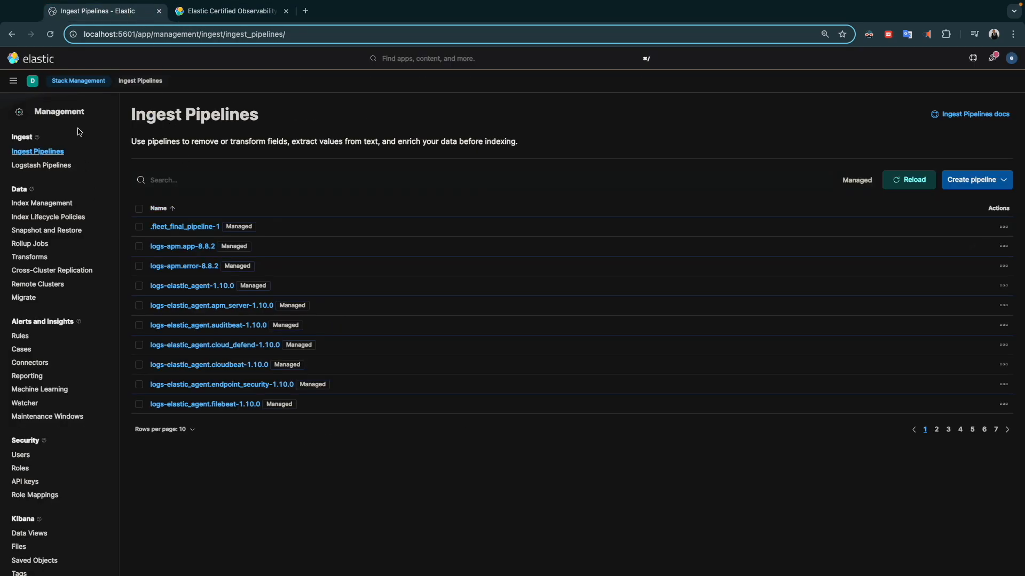
{"action": "left_click", "coordinate": [14, 81]}
{"action": "left_click", "coordinate": [38, 392]}
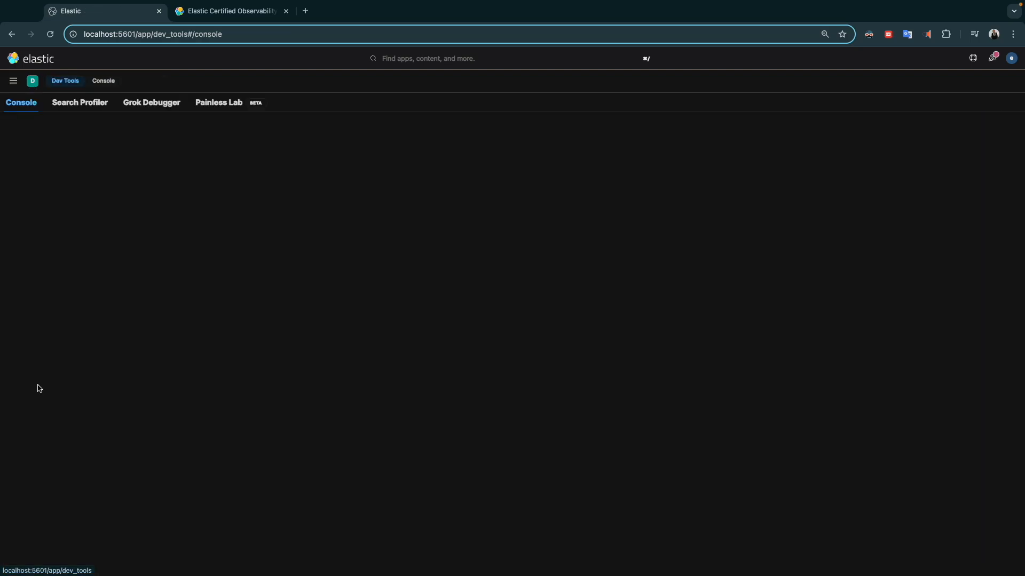
{"action": "left_click", "coordinate": [78, 190]}
{"action": "key", "text": "super+a"}
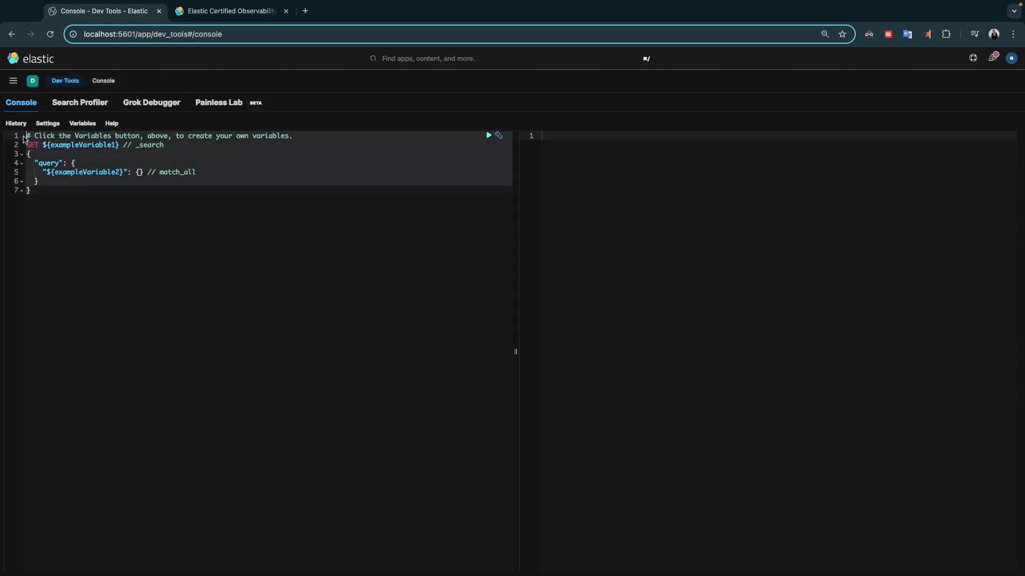
{"action": "key", "text": "BackSpace"}
Enter the request line PUT exam-prep/_doc/1 in the console editor.
{"action": "type", "text": "PUT "}
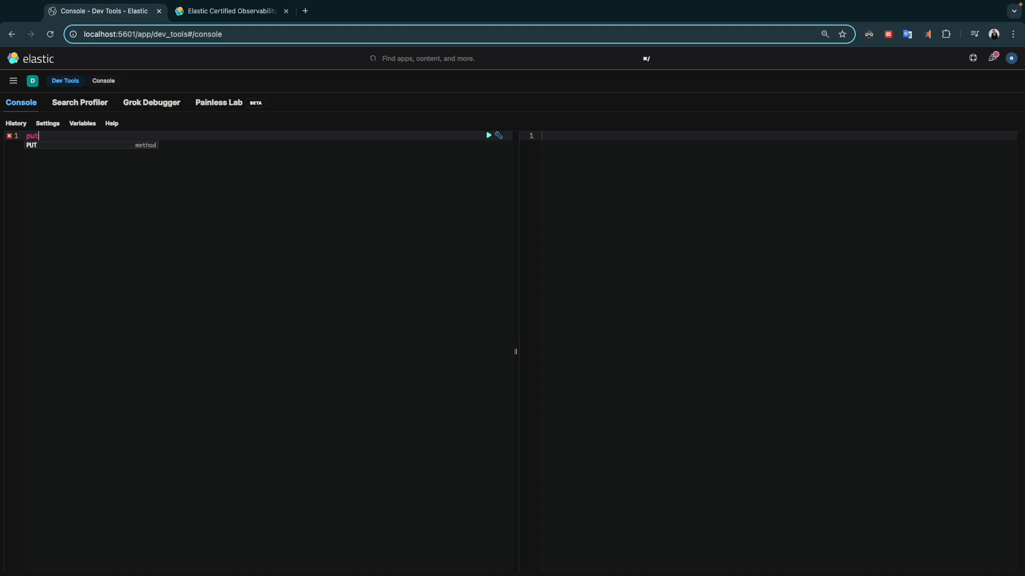
{"action": "type", "text": "prep"}
{"action": "key", "text": "BackSpace"}
{"action": "key", "text": "BackSpace"}
{"action": "key", "text": "BackSpace"}
{"action": "key", "text": "BackSpace"}
{"action": "type", "text": "exam-prep"}
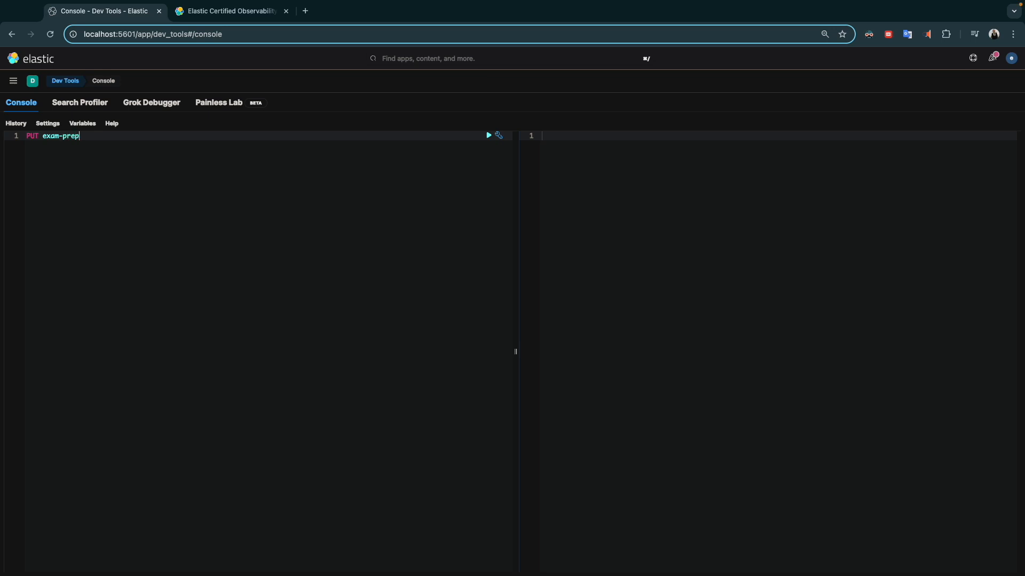
{"action": "type", "text": "/_"}
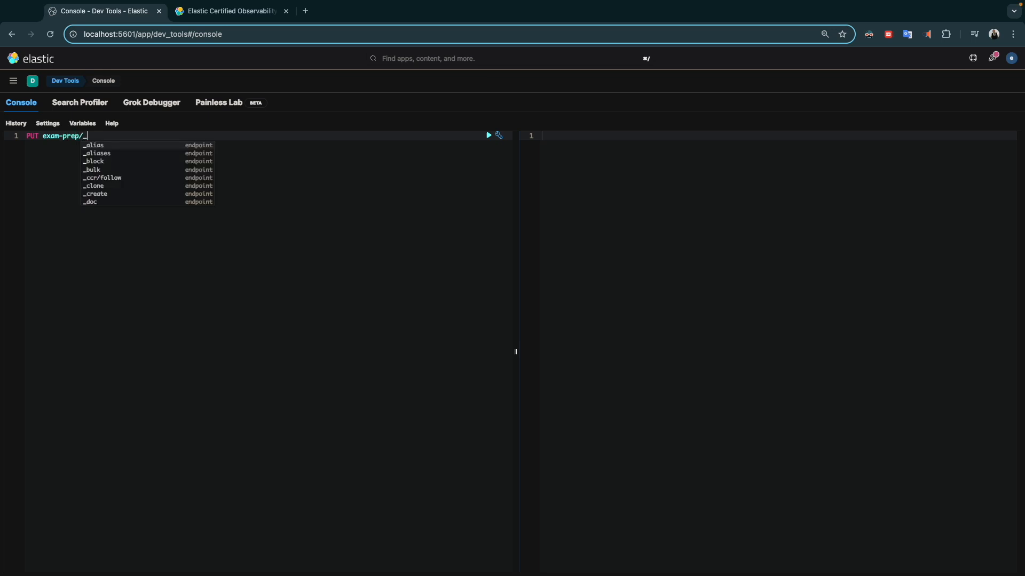
{"action": "type", "text": "doc"}
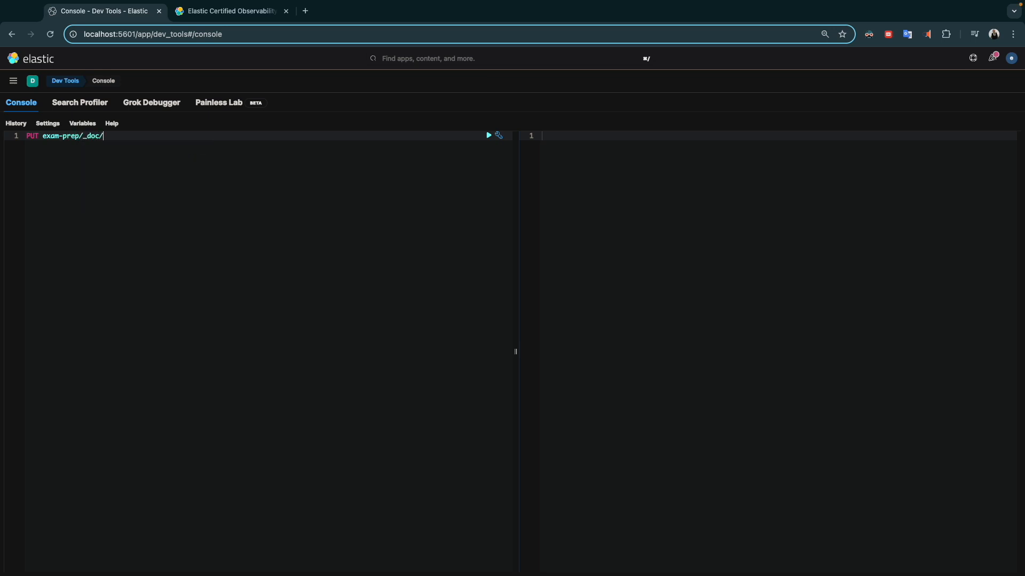
{"action": "type", "text": "/1"}
{"action": "key", "text": "Return"}
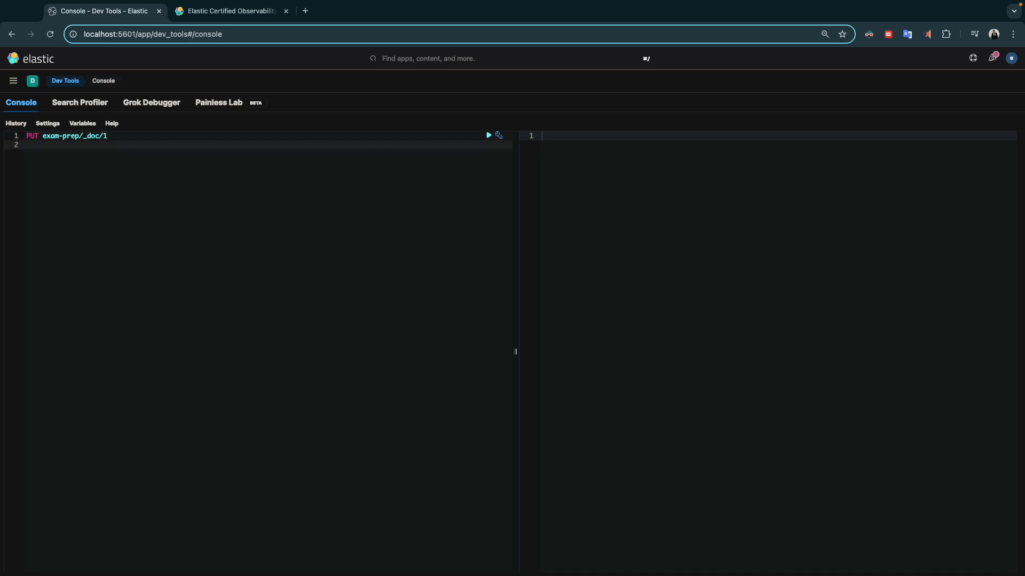
Add a request body with "size": "1234", send the PUT request and check the index and ID in the response.
{"action": "type", "text": "{"}
{"action": "key", "text": "Return"}
{"action": "key", "text": "Return"}
{"action": "key", "text": "BackSpace"}
{"action": "key", "text": "BackSpace"}
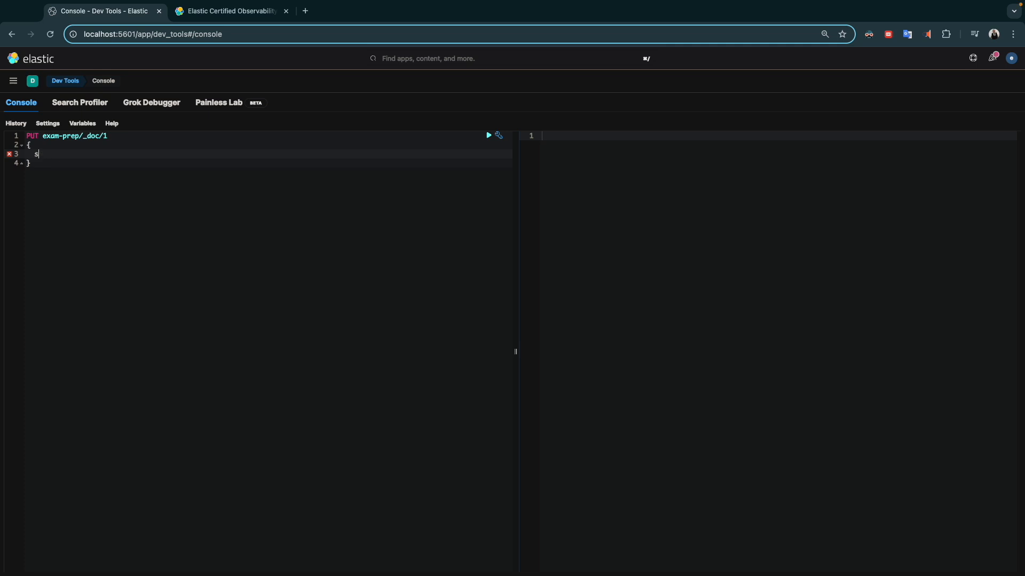
{"action": "left_click", "coordinate": [31, 163]}
{"action": "left_click", "coordinate": [43, 154]}
{"action": "left_click", "coordinate": [487, 137]}
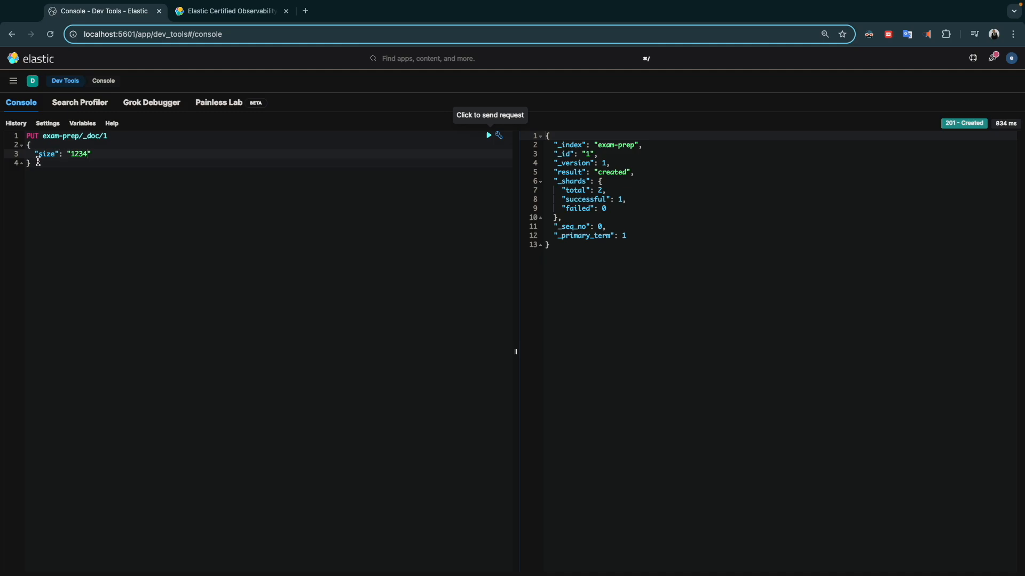
{"action": "left_click", "coordinate": [601, 146]}
{"action": "left_click", "coordinate": [589, 154]}
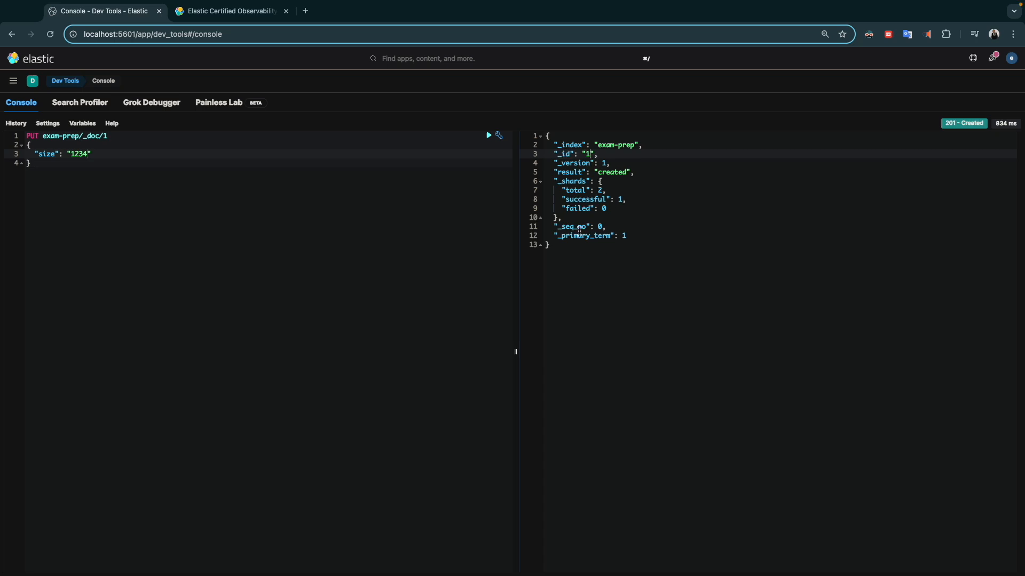
Add the request GET exam-prep below the first one, run it and examine the size field's mapping in the response.
{"action": "left_click", "coordinate": [57, 163]}
{"action": "key", "text": "Return"}
{"action": "key", "text": "Return"}
{"action": "type", "text": "get exam-prep"}
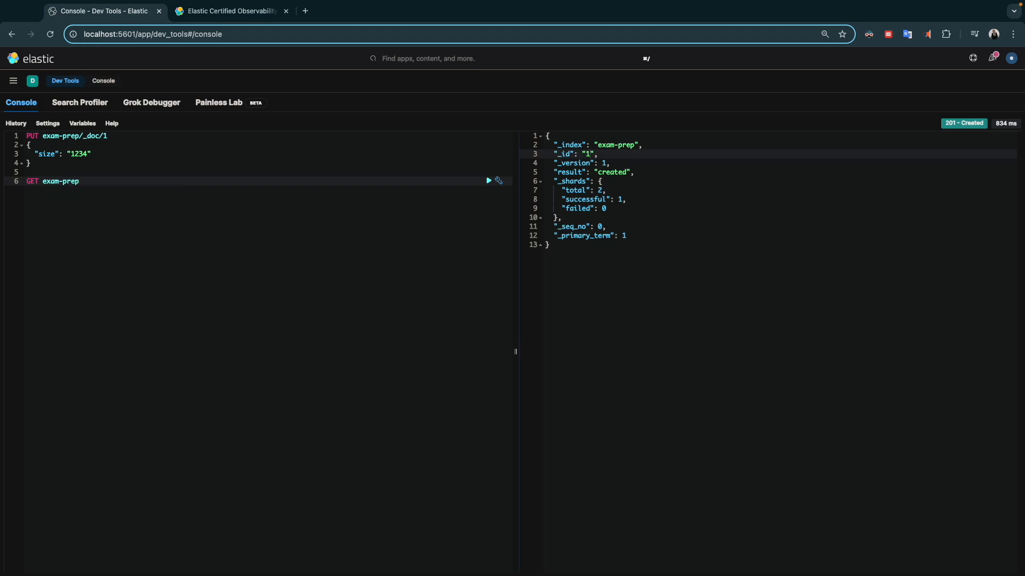
{"action": "type", "text": "/_"}
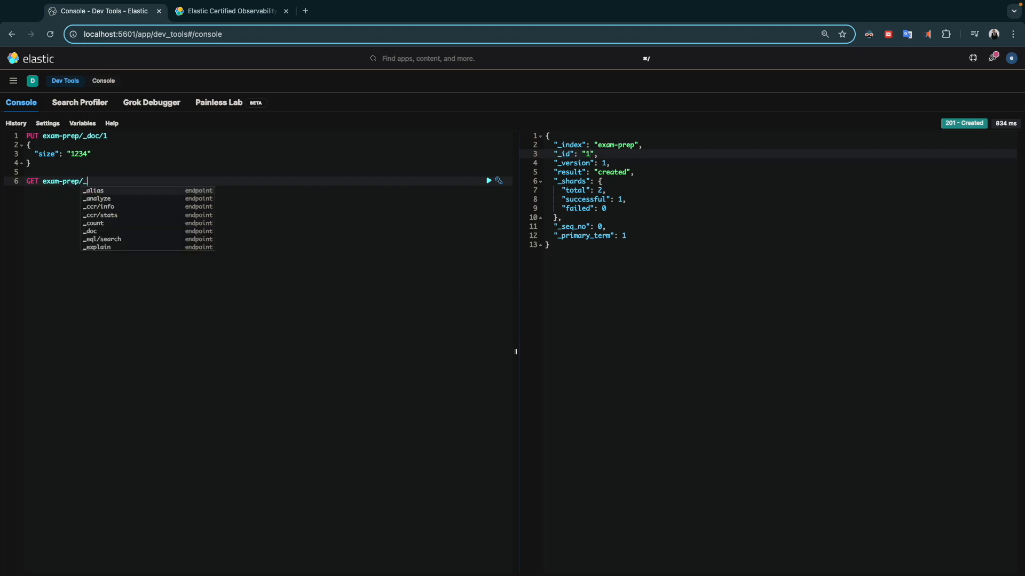
{"action": "key", "text": "BackSpace"}
{"action": "key", "text": "BackSpace"}
{"action": "key", "text": "super+Return"}
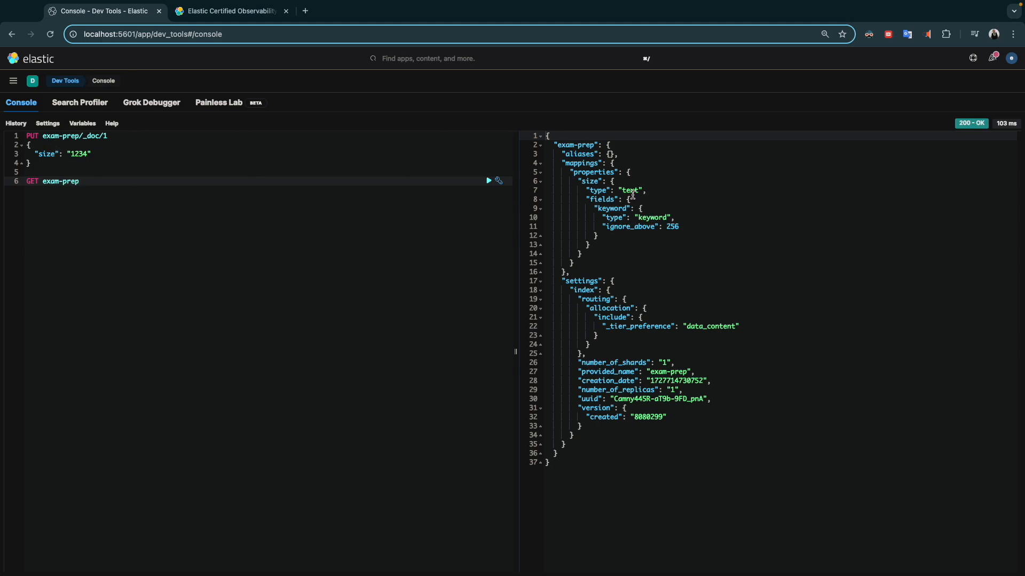
{"action": "left_click", "coordinate": [594, 182]}
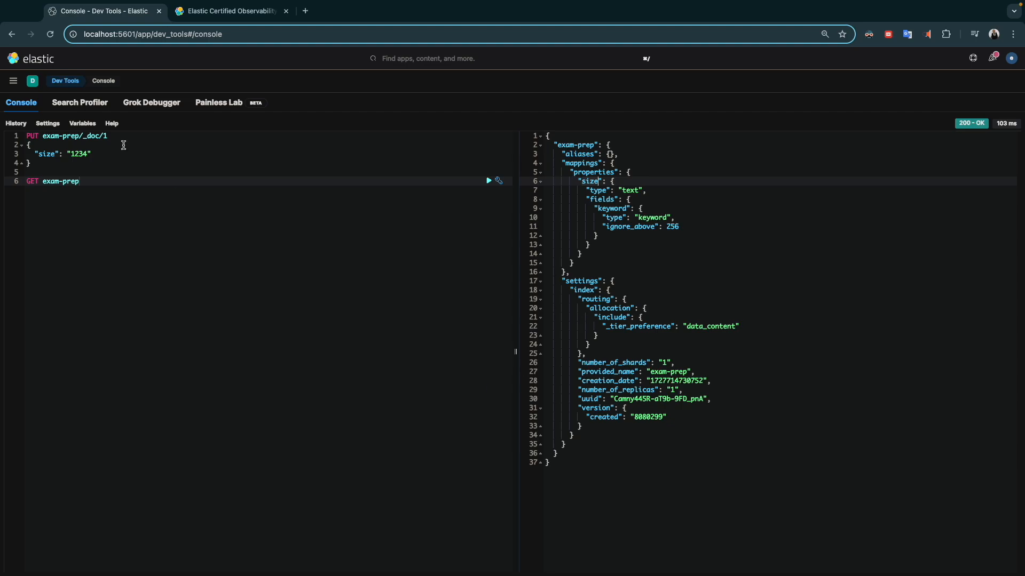
{"action": "left_click", "coordinate": [97, 182]}
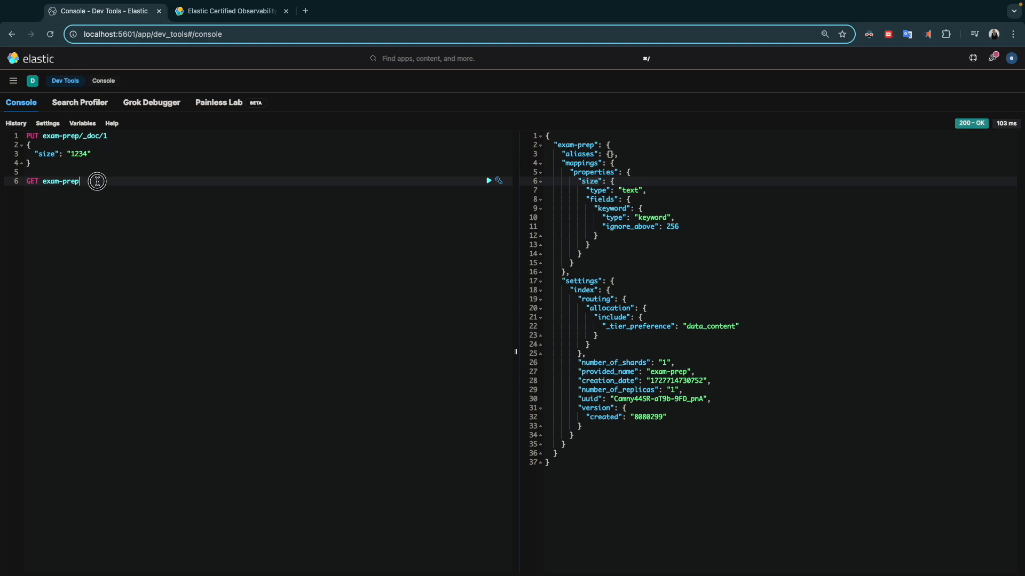
Go to the ingest pipelines in Stack Management and start a new pipeline named prep-exam-pipeline.
{"action": "left_click", "coordinate": [13, 81]}
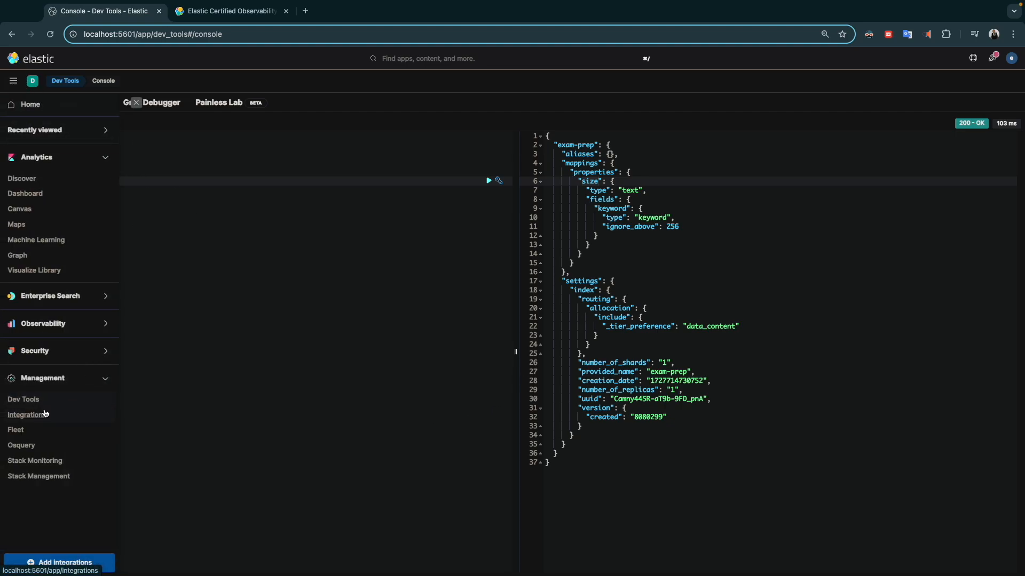
{"action": "left_click", "coordinate": [28, 477]}
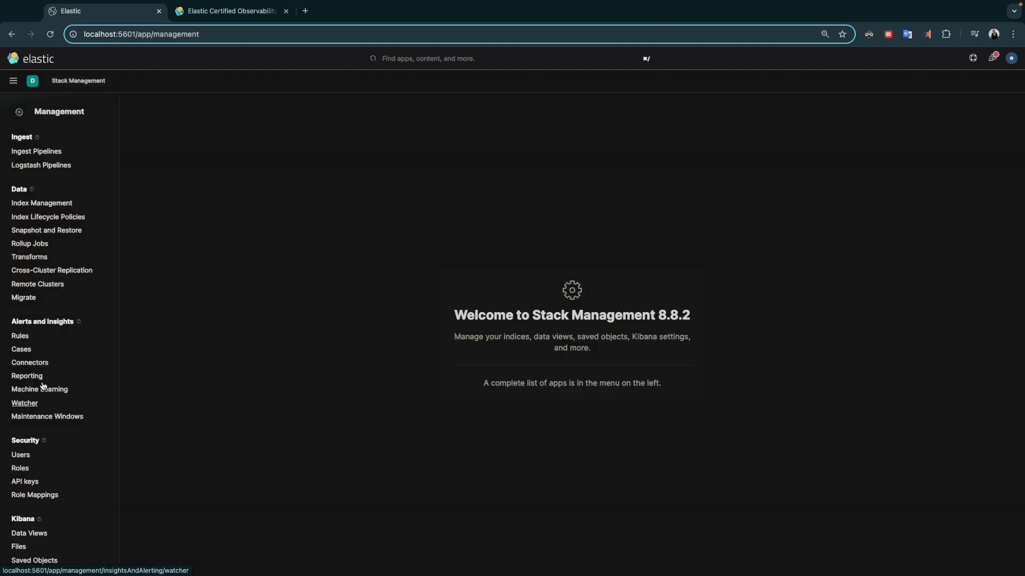
{"action": "left_click", "coordinate": [33, 152]}
{"action": "left_click", "coordinate": [948, 181]}
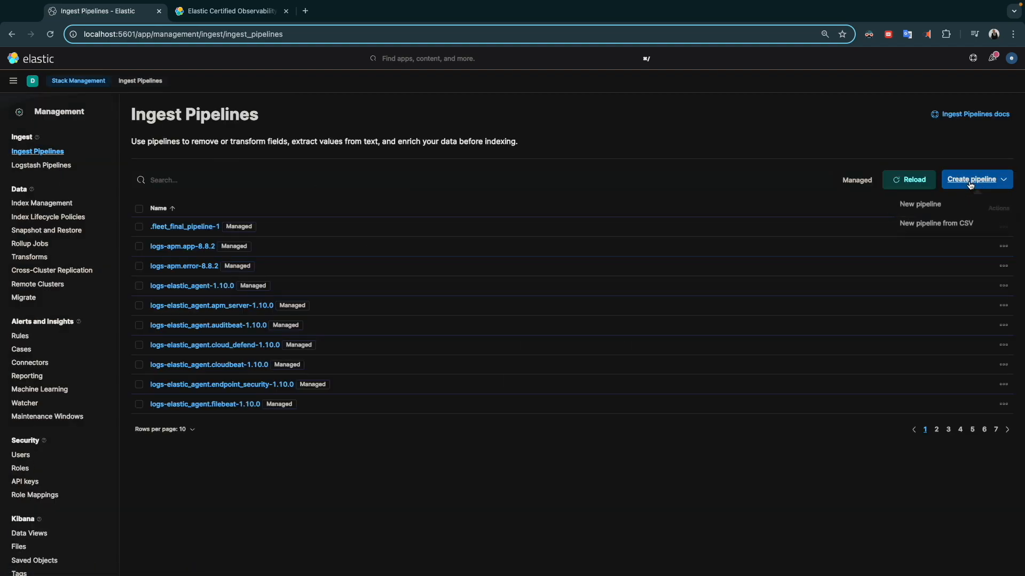
{"action": "left_click", "coordinate": [917, 206]}
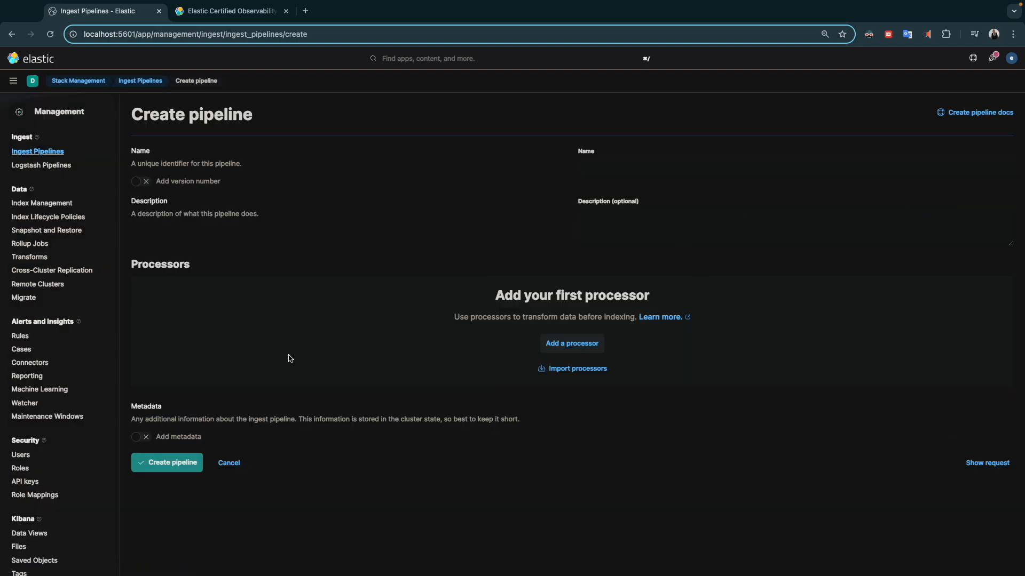
{"action": "left_click", "coordinate": [592, 173]}
{"action": "type", "text": "prep-exam-pipeline"}
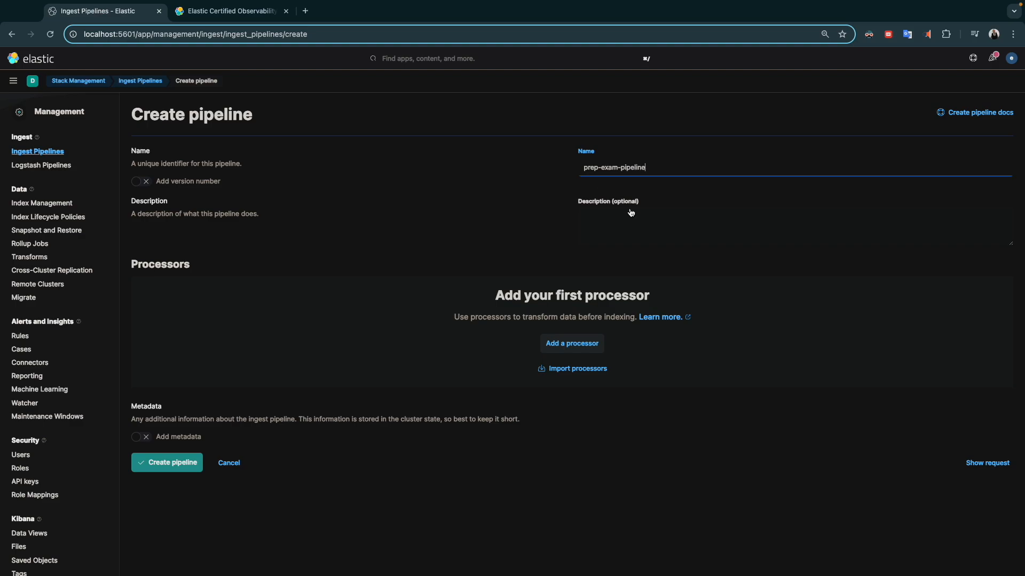
{"action": "left_click", "coordinate": [616, 226]}
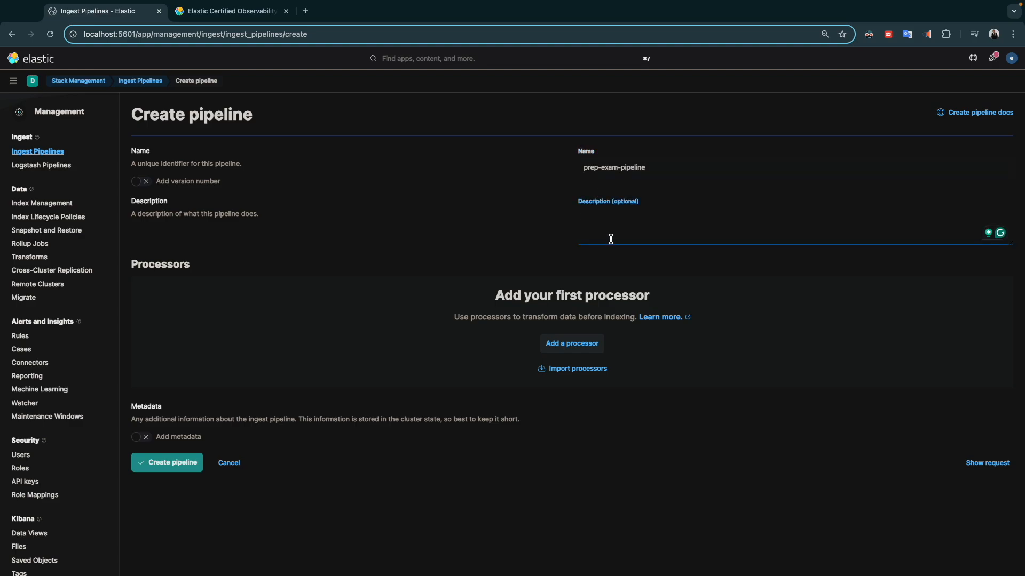
Start a processor for the pipeline and choose Convert as its type.
{"action": "left_click", "coordinate": [577, 346]}
{"action": "left_click", "coordinate": [763, 148]}
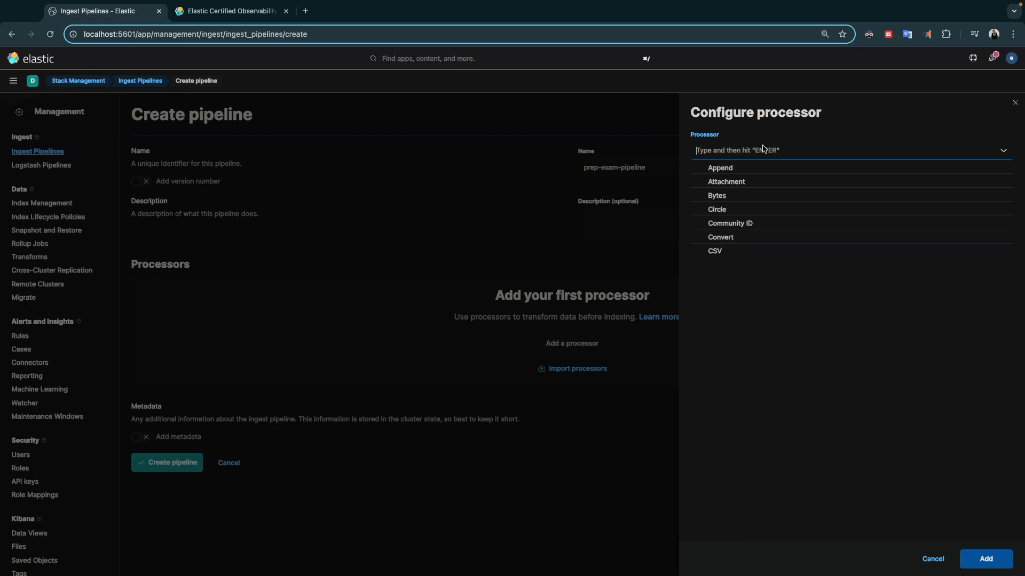
{"action": "type", "text": "conv"}
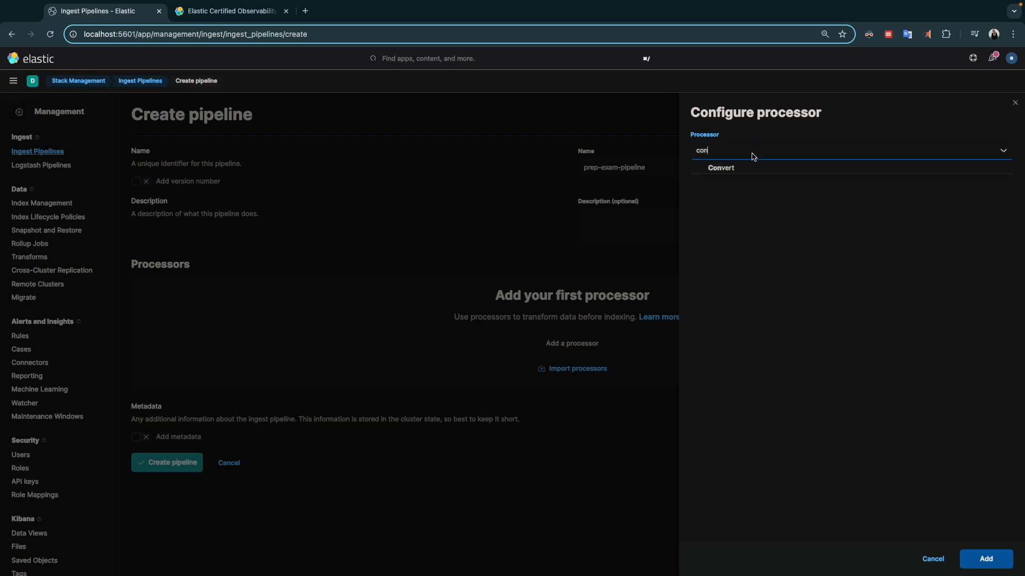
{"action": "key", "text": "Return"}
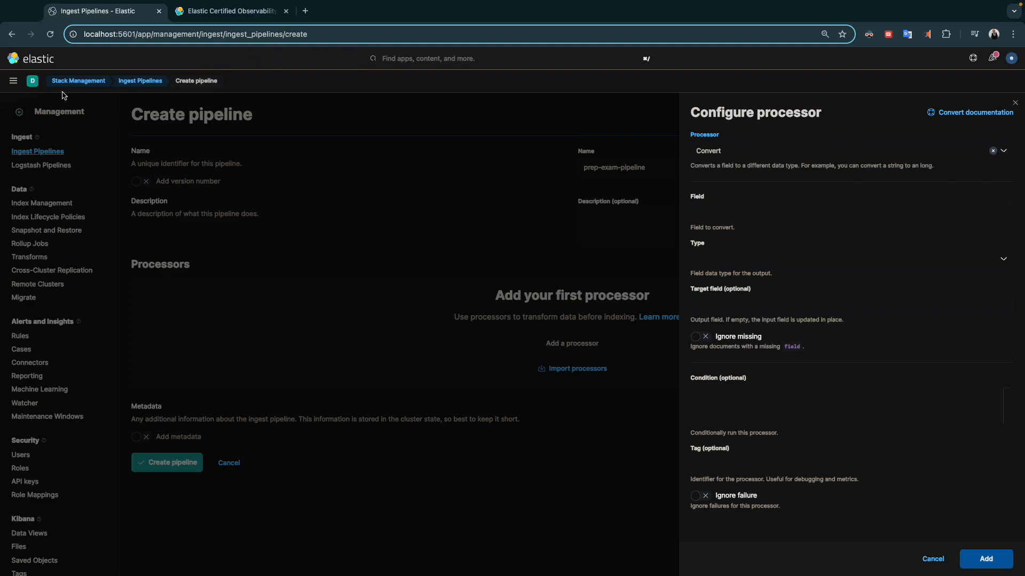
Open Dev Tools in a separate browser tab and rerun GET exam-prep to examine the size field's mapping.
{"action": "left_click", "coordinate": [14, 84]}
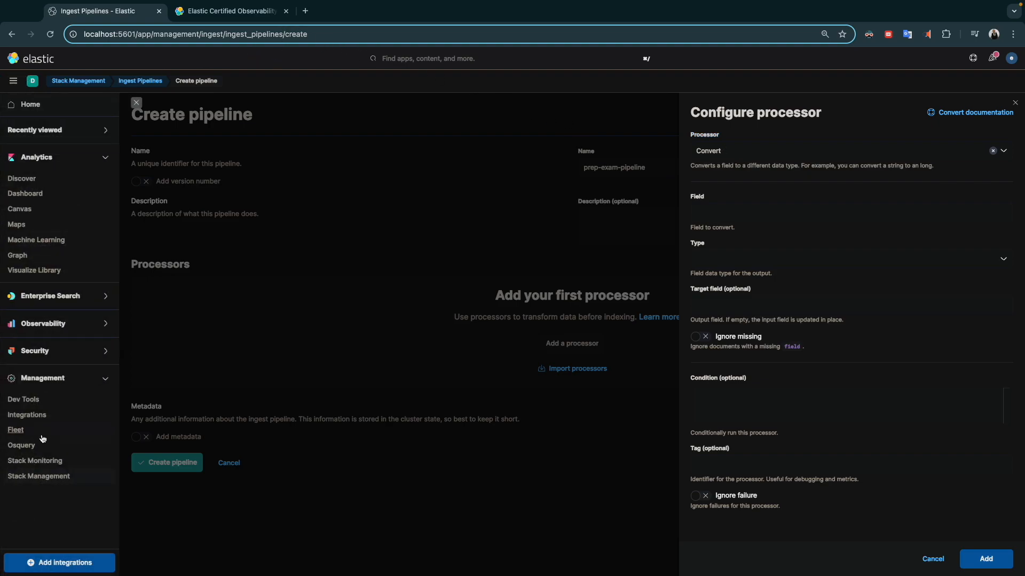
{"action": "right_click", "coordinate": [33, 403]}
{"action": "left_click", "coordinate": [75, 353]}
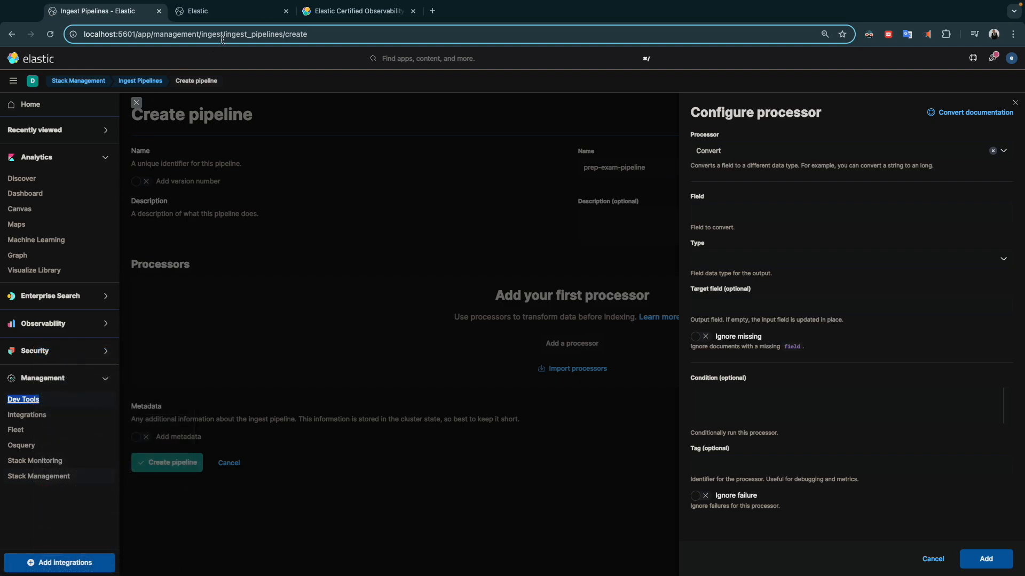
{"action": "left_click", "coordinate": [240, 11]}
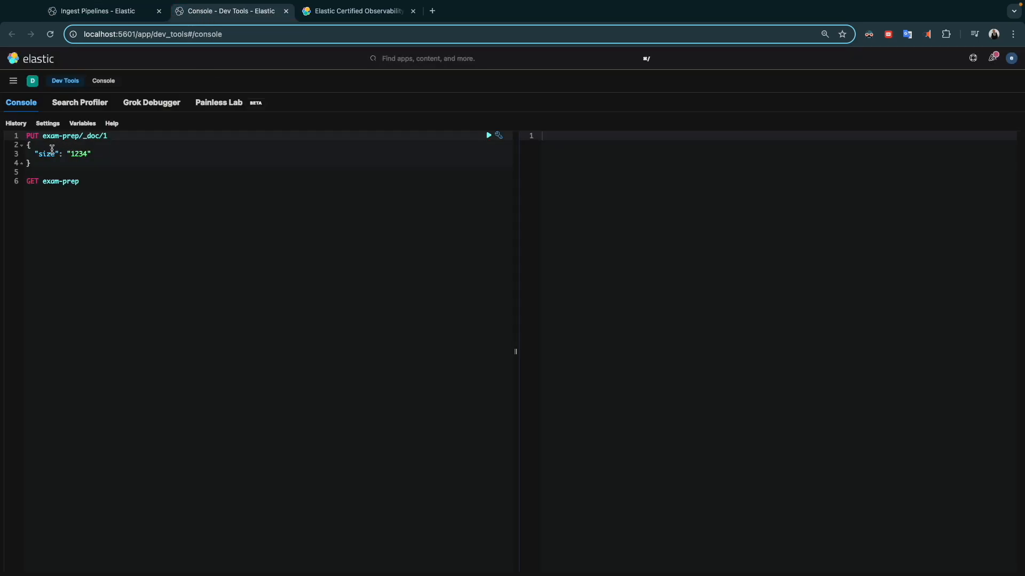
{"action": "left_click", "coordinate": [38, 156]}
{"action": "left_click", "coordinate": [62, 181]}
{"action": "key", "text": "super+Return"}
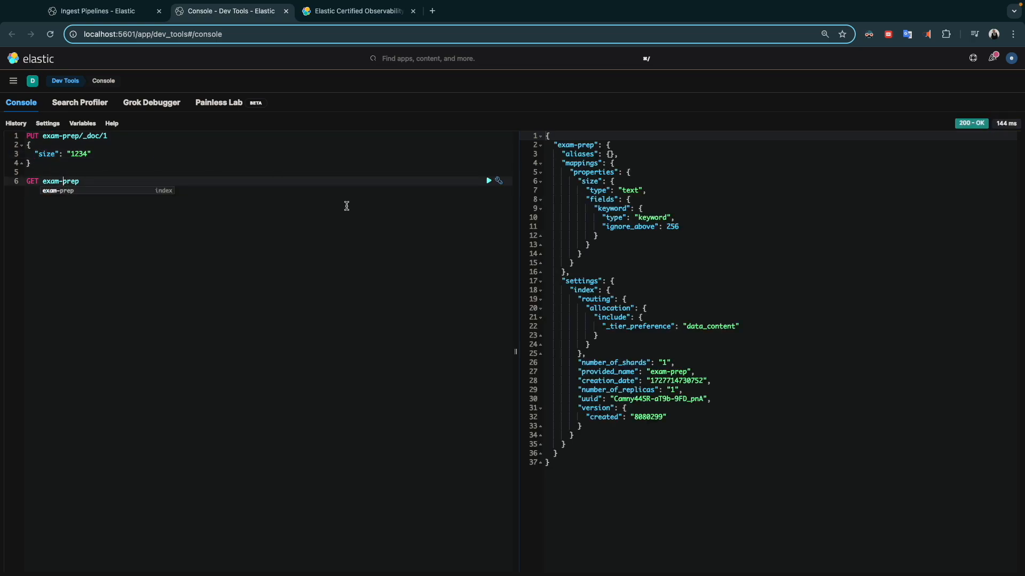
{"action": "left_click", "coordinate": [213, 240]}
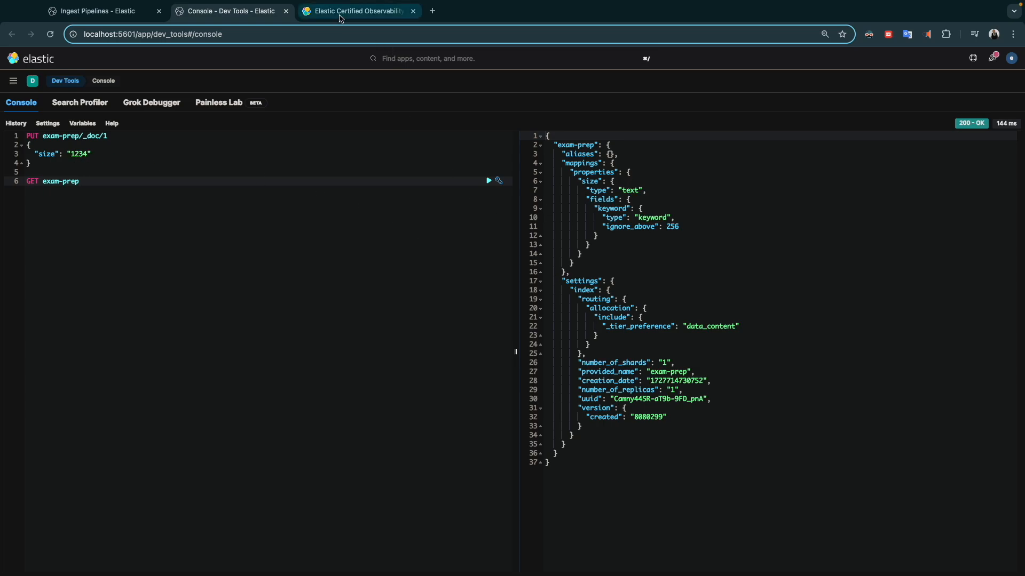
Return to the pipeline form and configure the Convert processor with field size, type Float and target field pipeline-test.
{"action": "left_click", "coordinate": [369, 11]}
{"action": "left_click", "coordinate": [147, 12]}
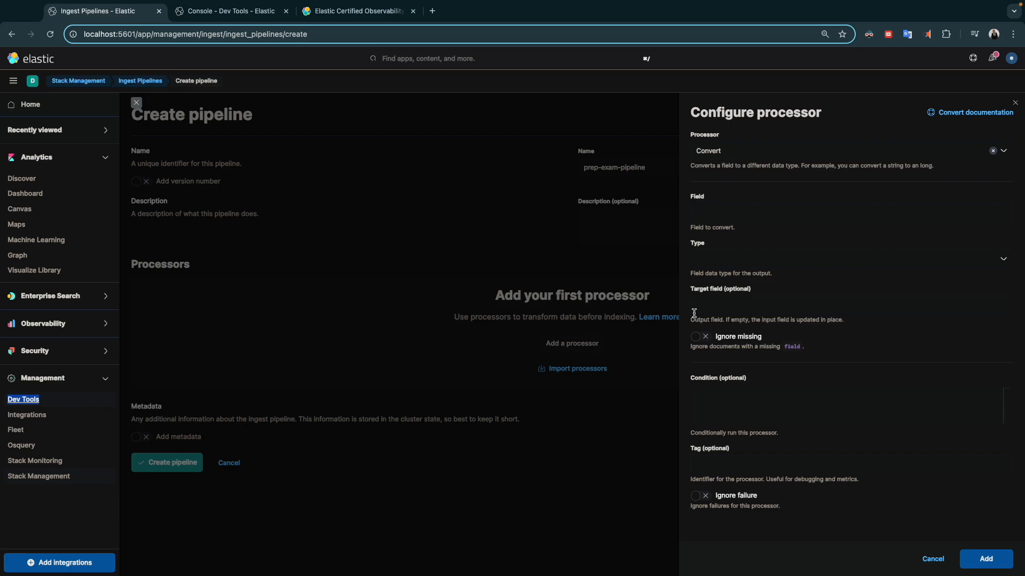
{"action": "left_click", "coordinate": [722, 166]}
{"action": "left_click", "coordinate": [709, 208]}
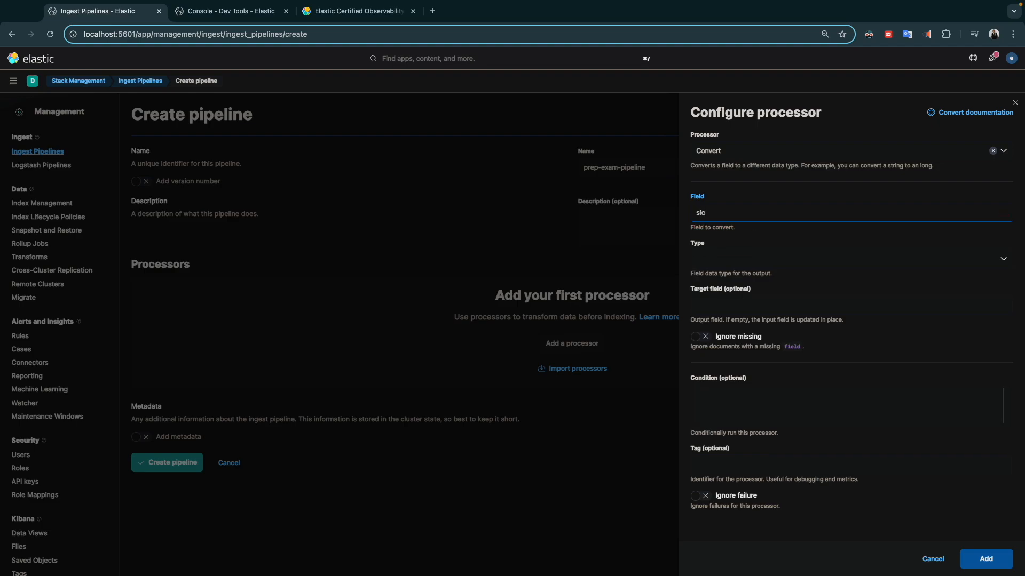
{"action": "left_click", "coordinate": [718, 257]}
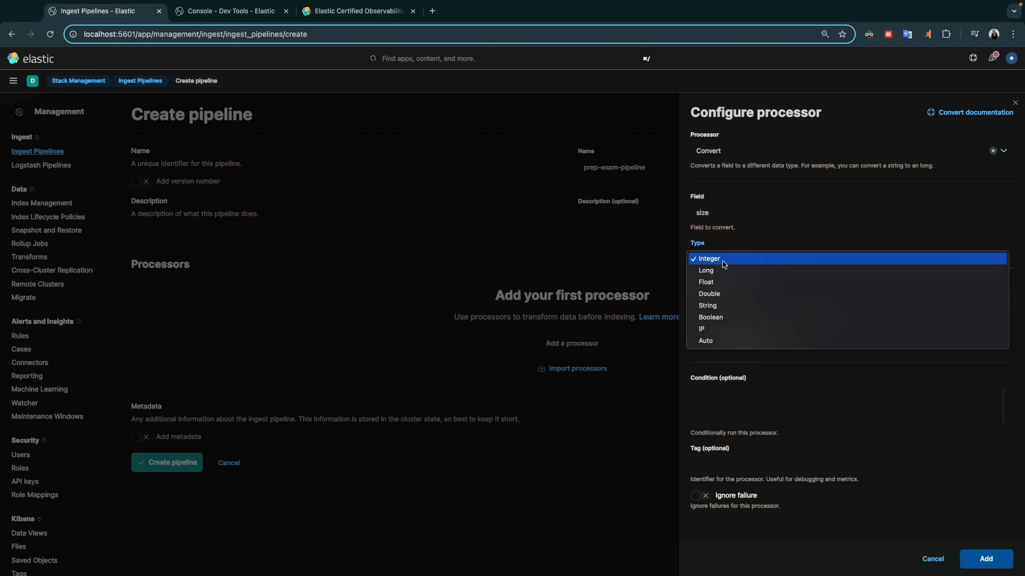
{"action": "left_click", "coordinate": [724, 264]}
{"action": "left_click", "coordinate": [719, 257]}
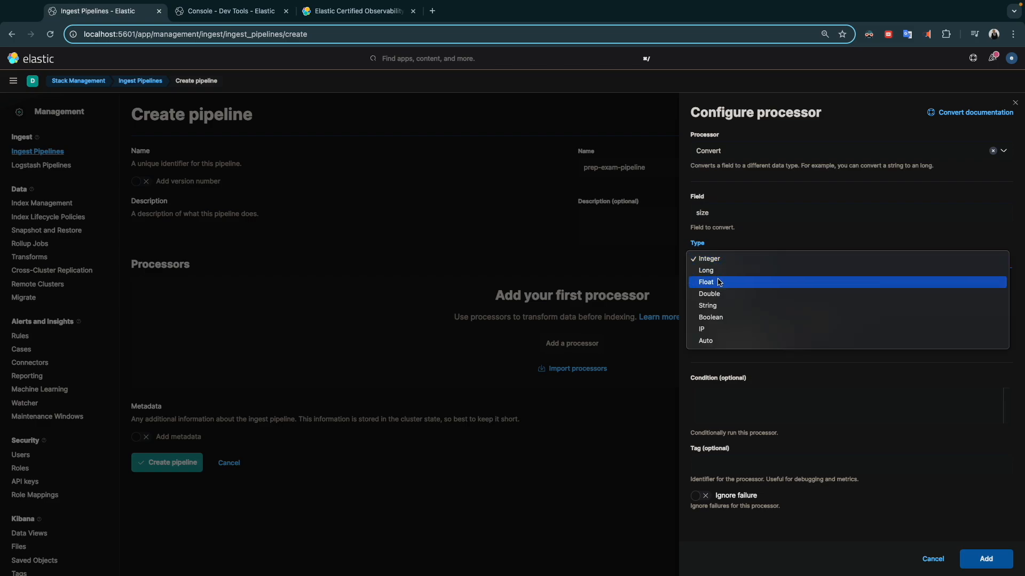
{"action": "left_click", "coordinate": [719, 282]}
{"action": "left_click", "coordinate": [750, 305]}
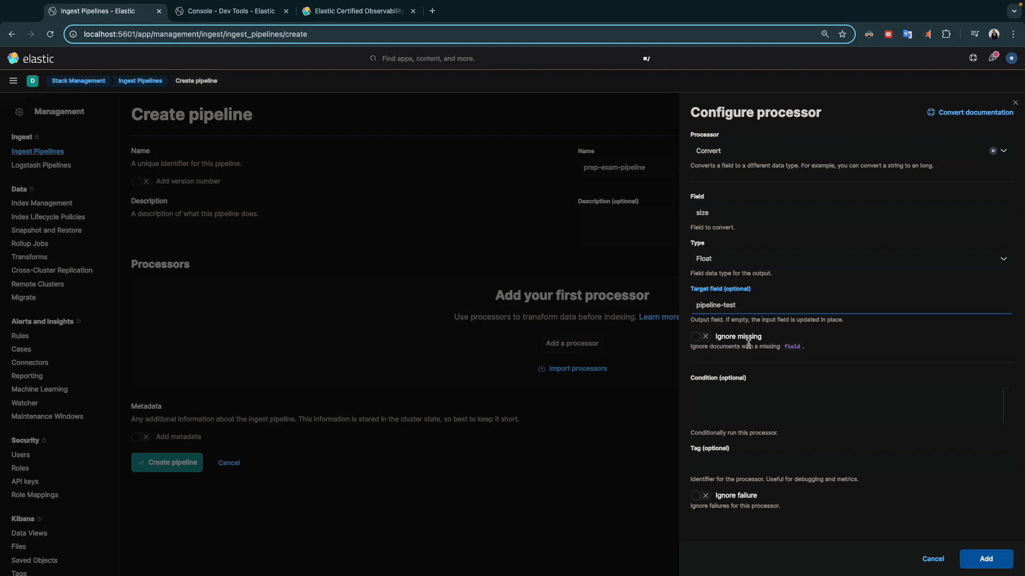
{"action": "left_click", "coordinate": [698, 336]}
{"action": "left_click", "coordinate": [701, 339]}
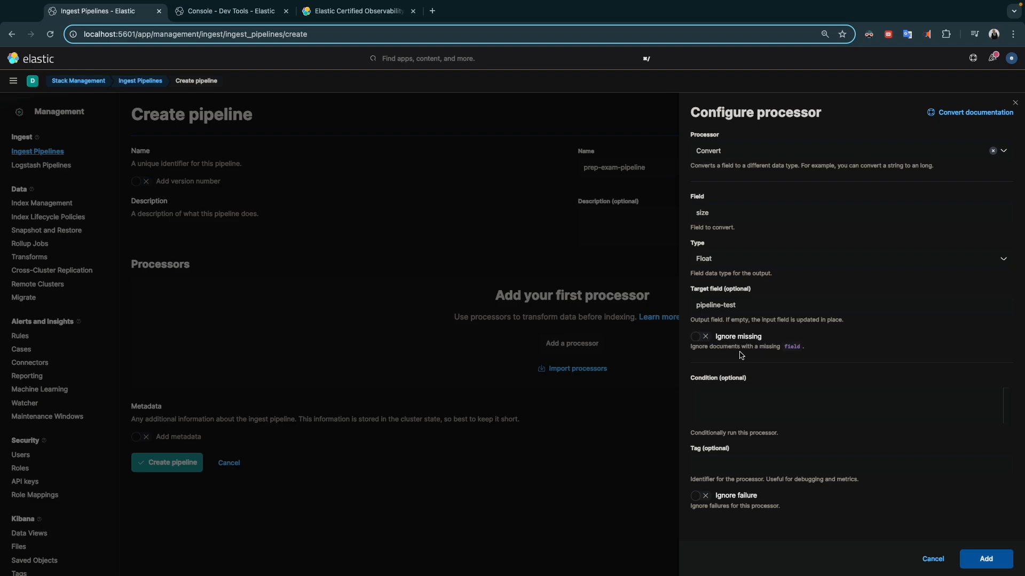
{"action": "left_click", "coordinate": [701, 337]}
{"action": "left_click", "coordinate": [698, 339]}
{"action": "left_click", "coordinate": [716, 399]}
{"action": "left_click", "coordinate": [710, 462]}
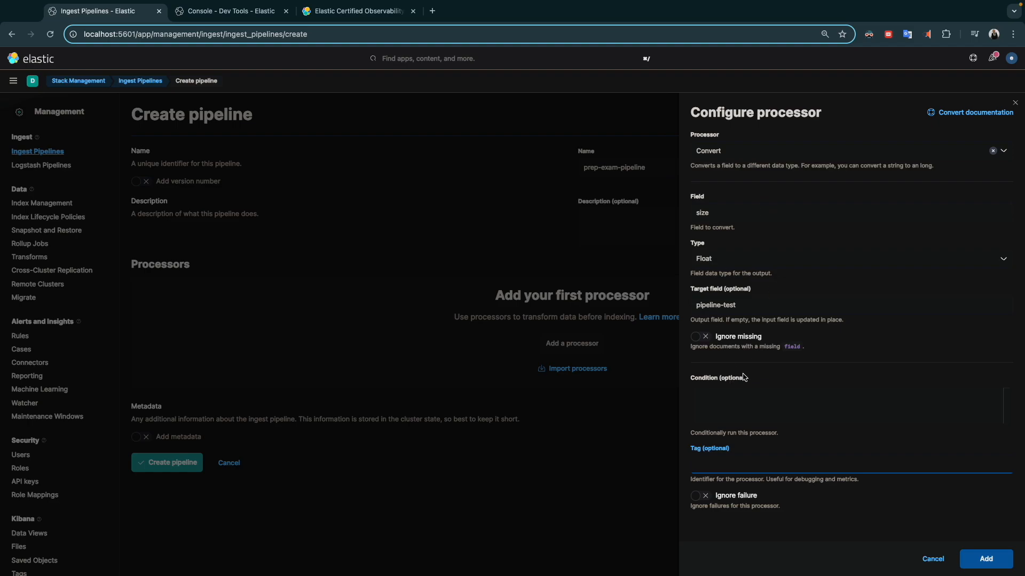
Copy the target field name pipeline-test into the processor's tag and add the Convert processor to the pipeline.
{"action": "triple_click", "coordinate": [723, 303]}
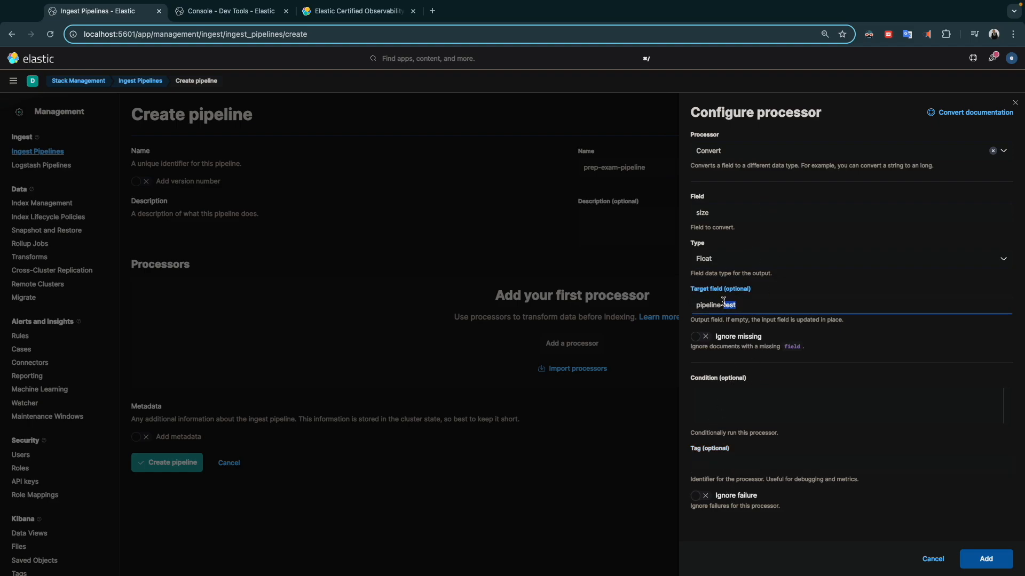
{"action": "key", "text": "ctrl+c"}
{"action": "left_click", "coordinate": [700, 464]}
{"action": "key", "text": "ctrl+v"}
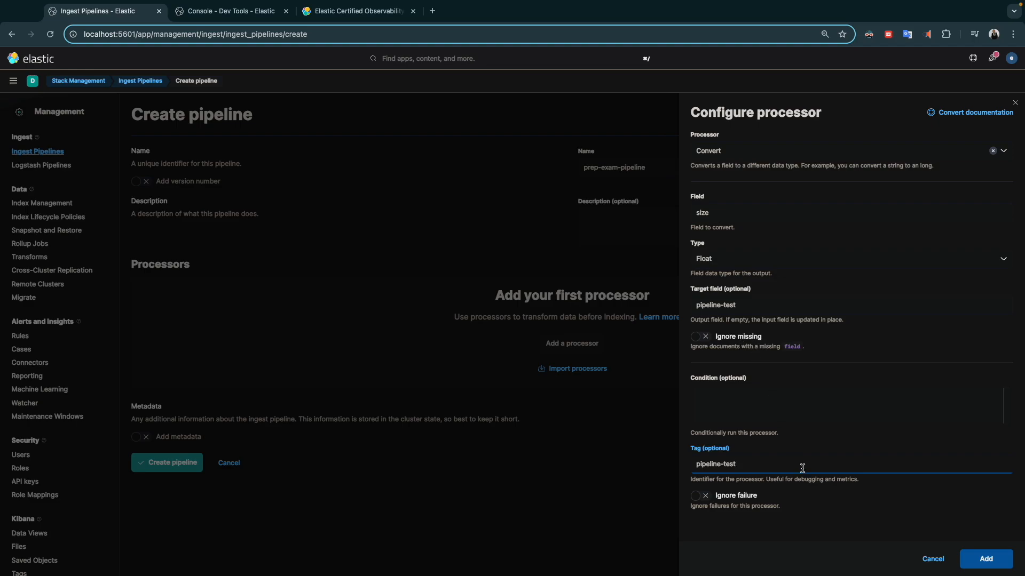
{"action": "left_click", "coordinate": [987, 560]}
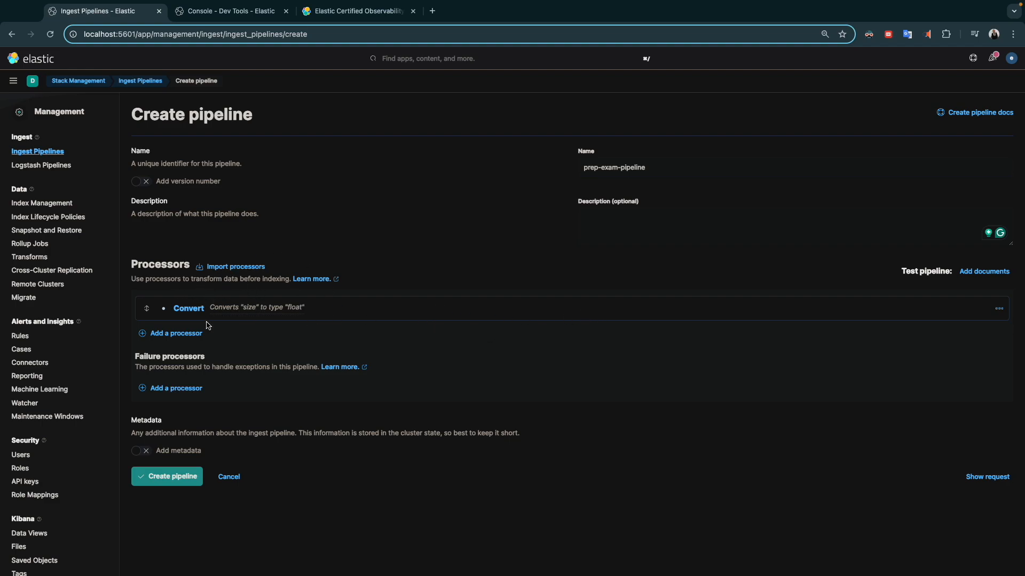
Add the document with ID 1 from the exam-prep index as the pipeline's test document, checking the index name in the Console.
{"action": "left_click", "coordinate": [985, 272]}
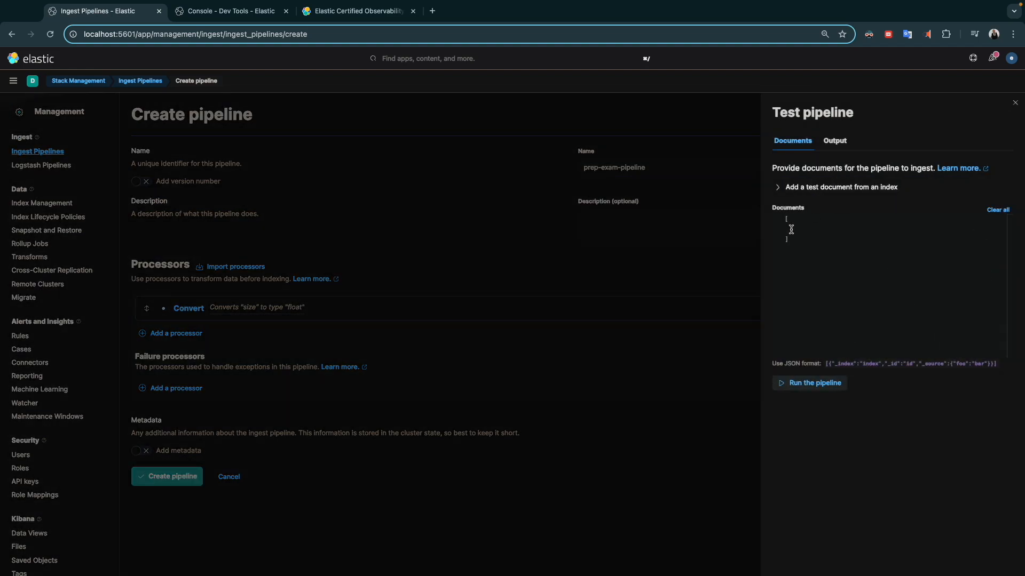
{"action": "left_click", "coordinate": [780, 190]}
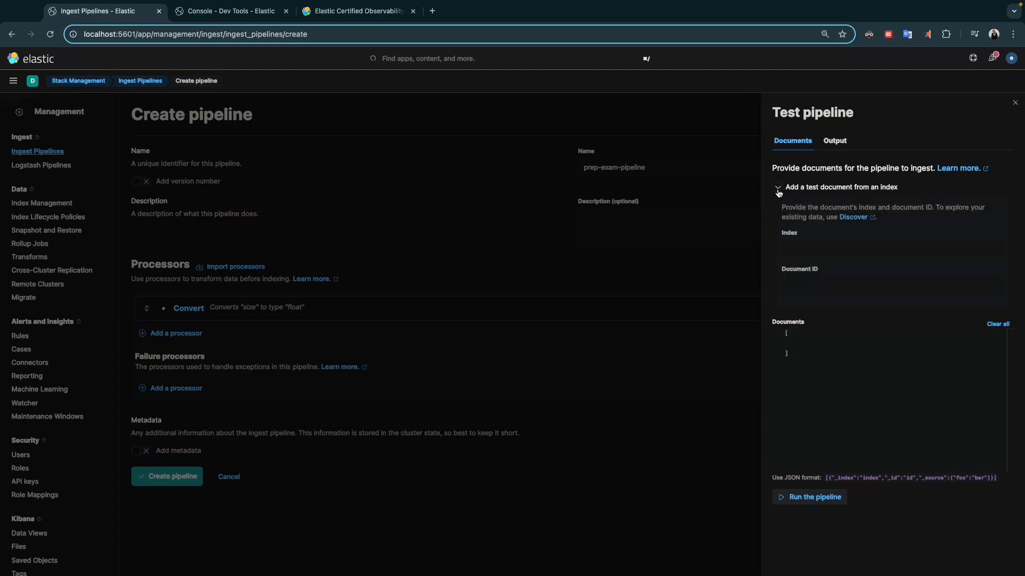
{"action": "left_click", "coordinate": [802, 245]}
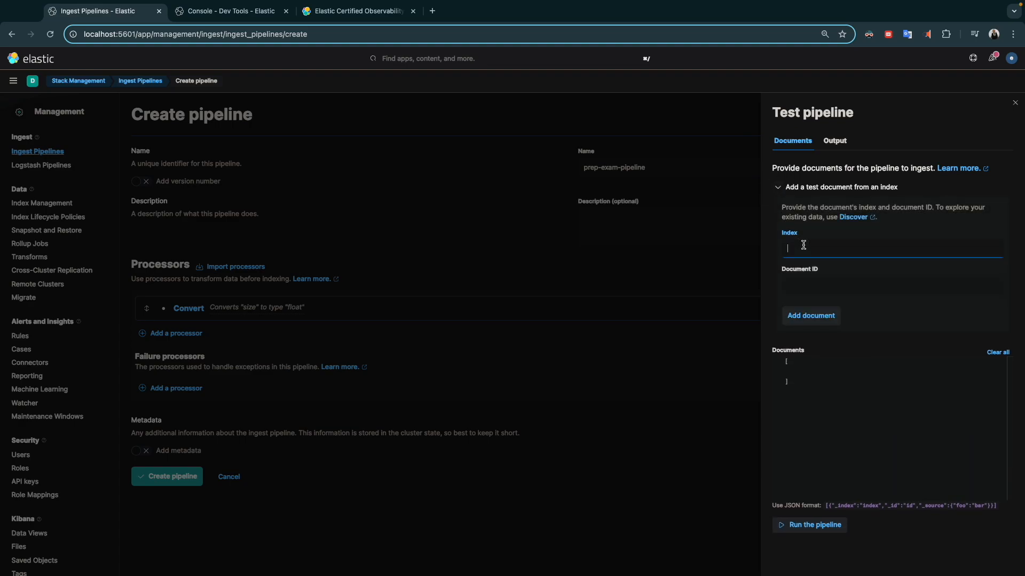
{"action": "type", "text": "pre"}
{"action": "left_click", "coordinate": [234, 10]}
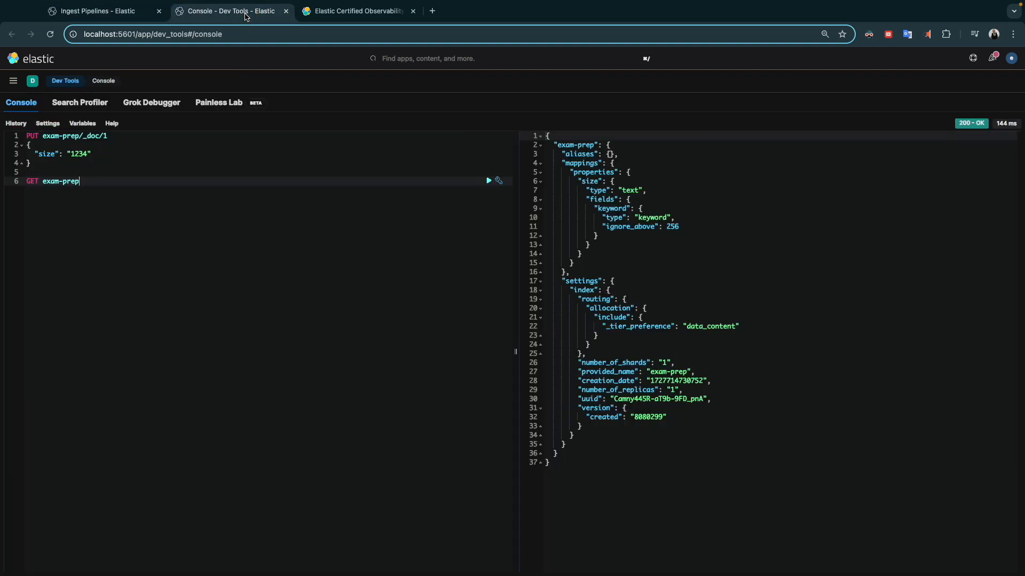
{"action": "left_click", "coordinate": [40, 137]}
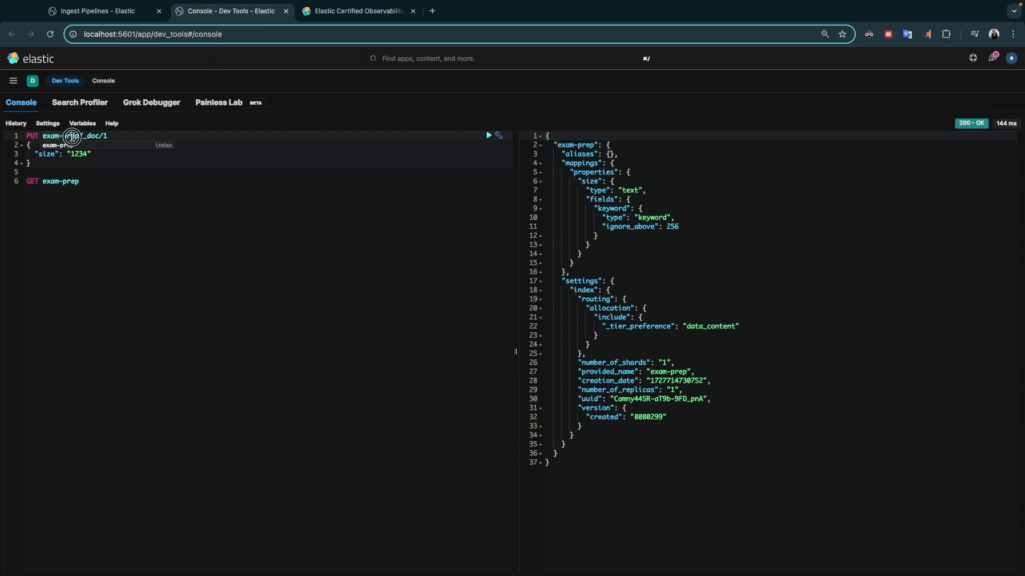
{"action": "left_click", "coordinate": [77, 9]}
{"action": "double_click", "coordinate": [792, 249]}
{"action": "type", "text": "exam-prep"}
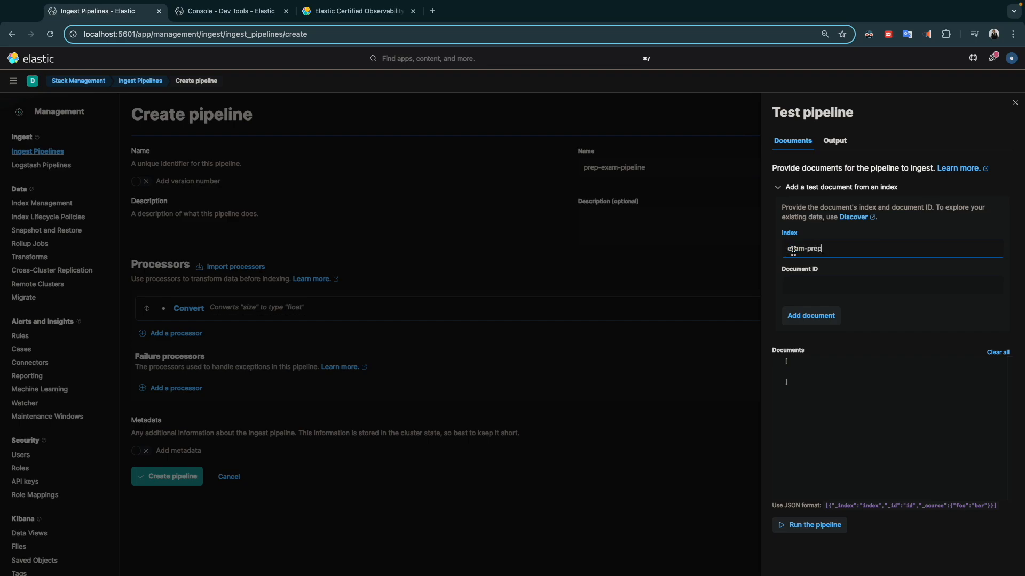
{"action": "left_click", "coordinate": [794, 287]}
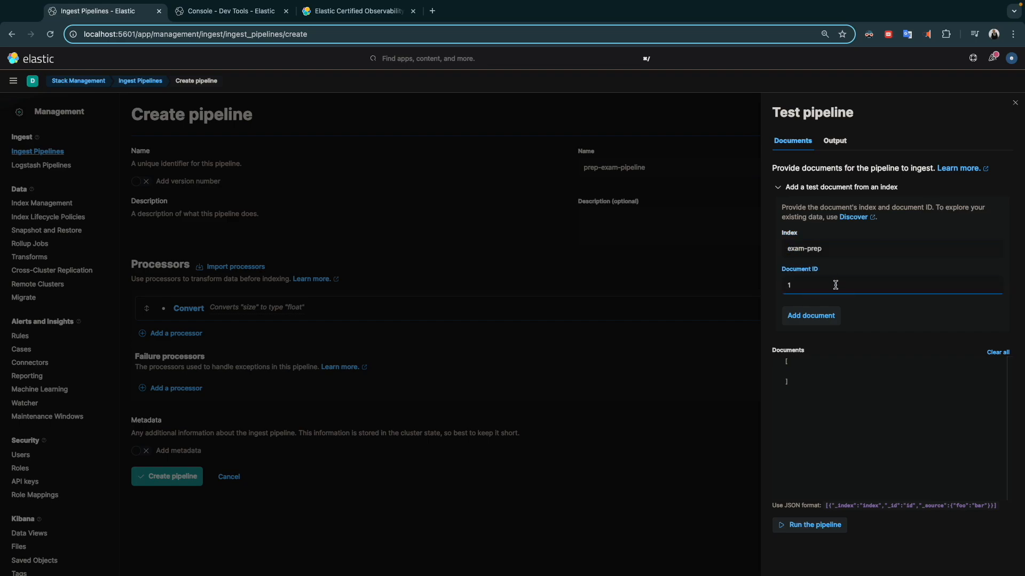
{"action": "left_click", "coordinate": [819, 320]}
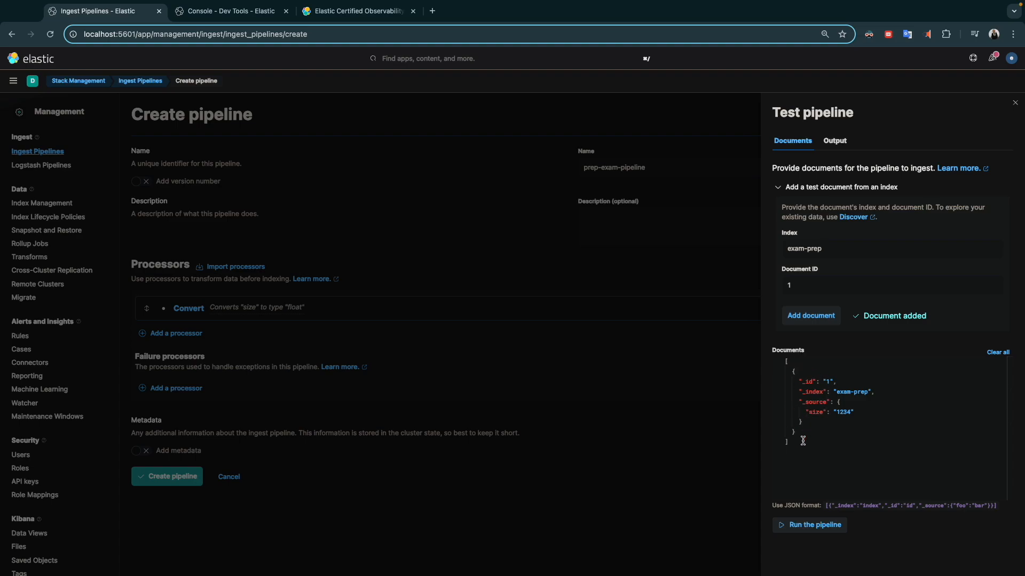
Run the pipeline on the test document and compare the pipeline-test value with the original size value in the output.
{"action": "left_click", "coordinate": [797, 527]}
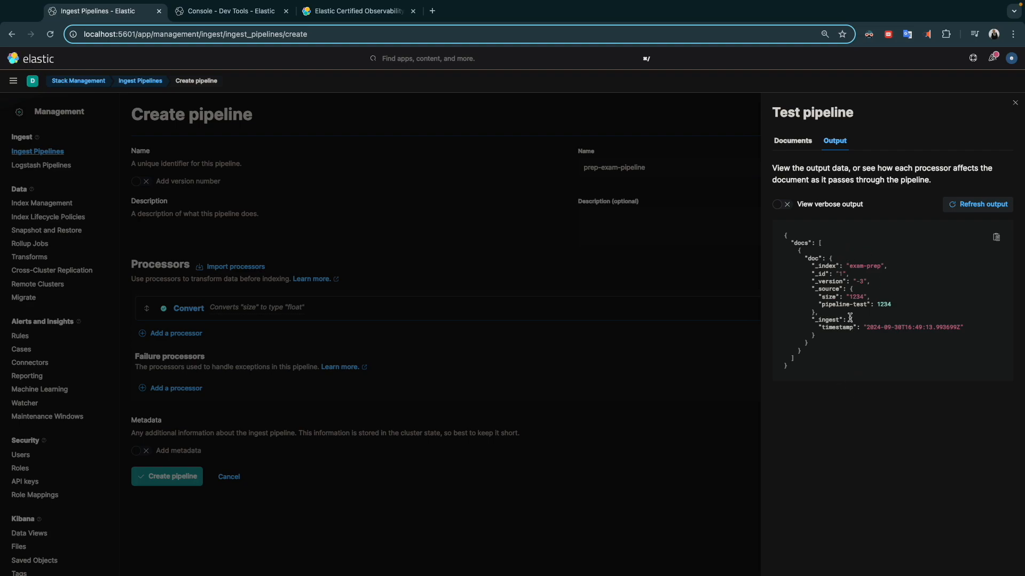
{"action": "left_click", "coordinate": [821, 306]}
{"action": "left_click_drag", "start_coordinate": [821, 305], "coordinate": [868, 305]}
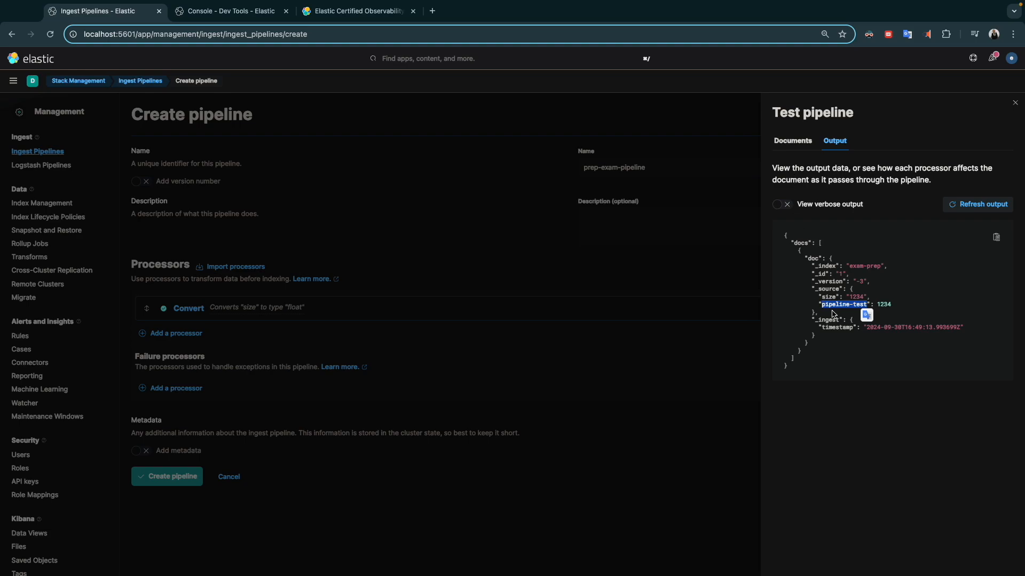
{"action": "left_click_drag", "start_coordinate": [821, 306], "coordinate": [895, 310]}
{"action": "left_click", "coordinate": [878, 307]}
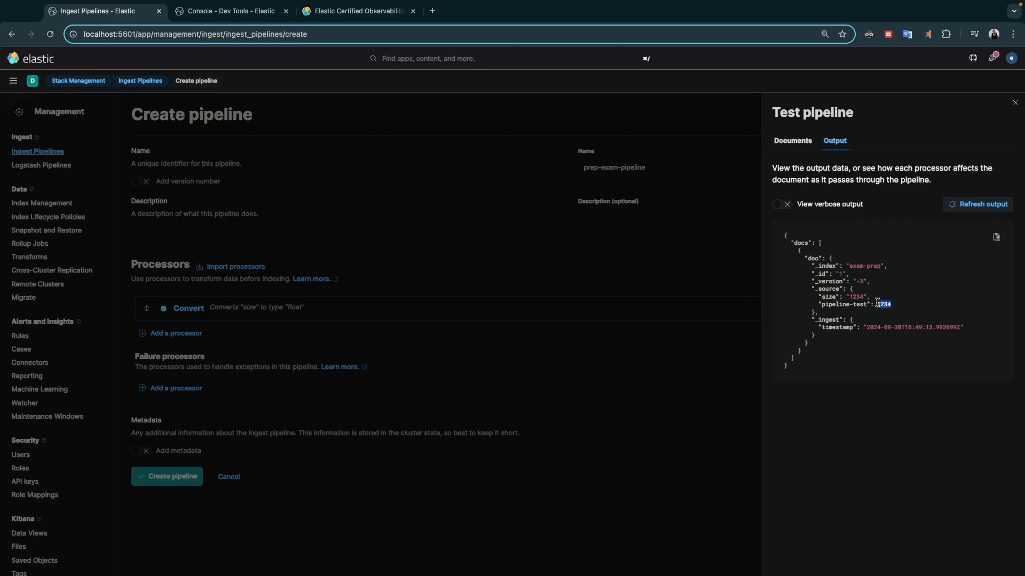
Close the test output and create the pipeline prep-exam-pipeline with its Convert processor.
{"action": "left_click", "coordinate": [901, 308]}
{"action": "left_click", "coordinate": [305, 471]}
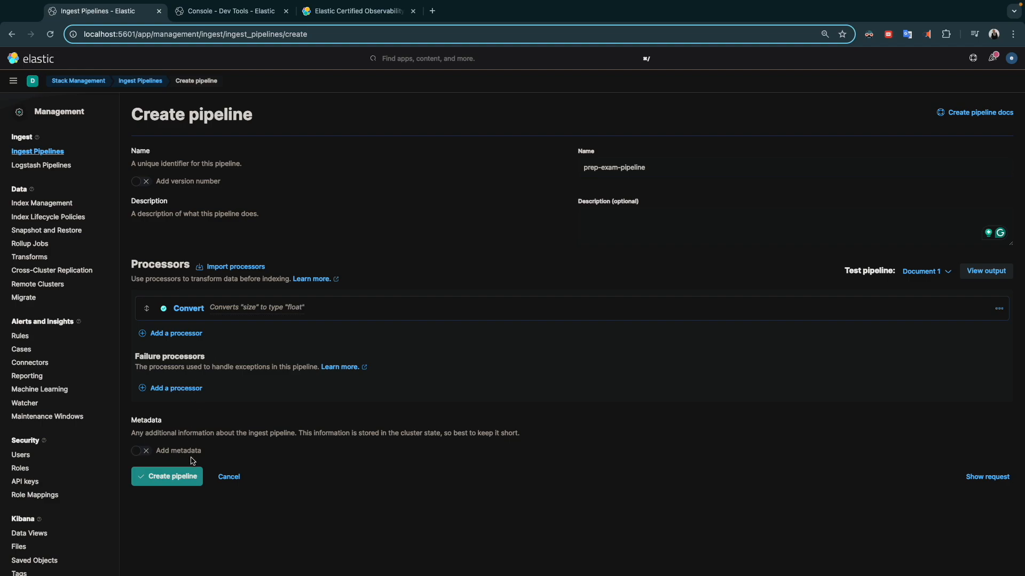
{"action": "left_click", "coordinate": [178, 478]}
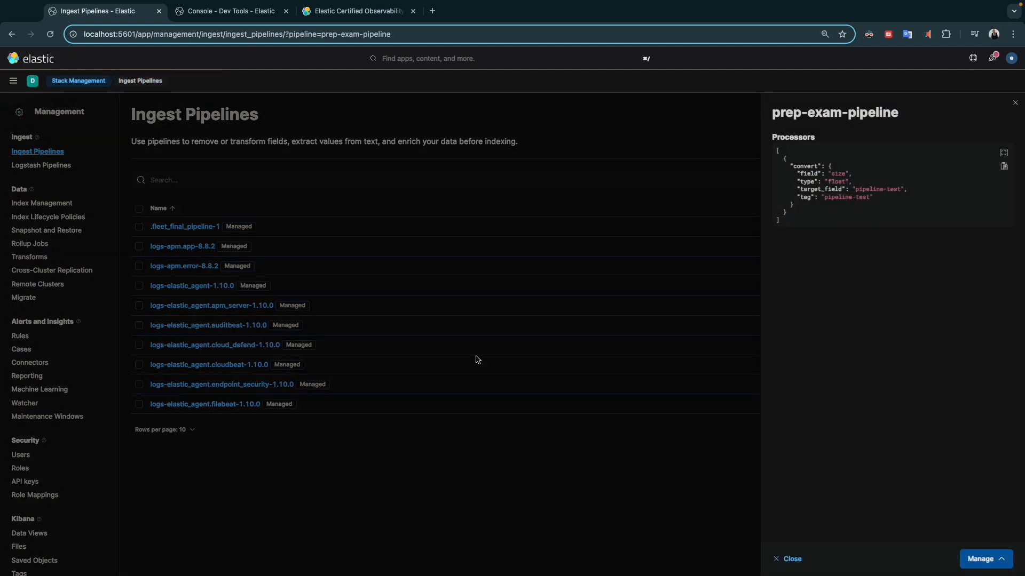
Copy the new pipeline's name from its details, close them, and search the ingest pipelines list for prep-exam-pipeline.
{"action": "double_click", "coordinate": [824, 116]}
{"action": "triple_click", "coordinate": [823, 116]}
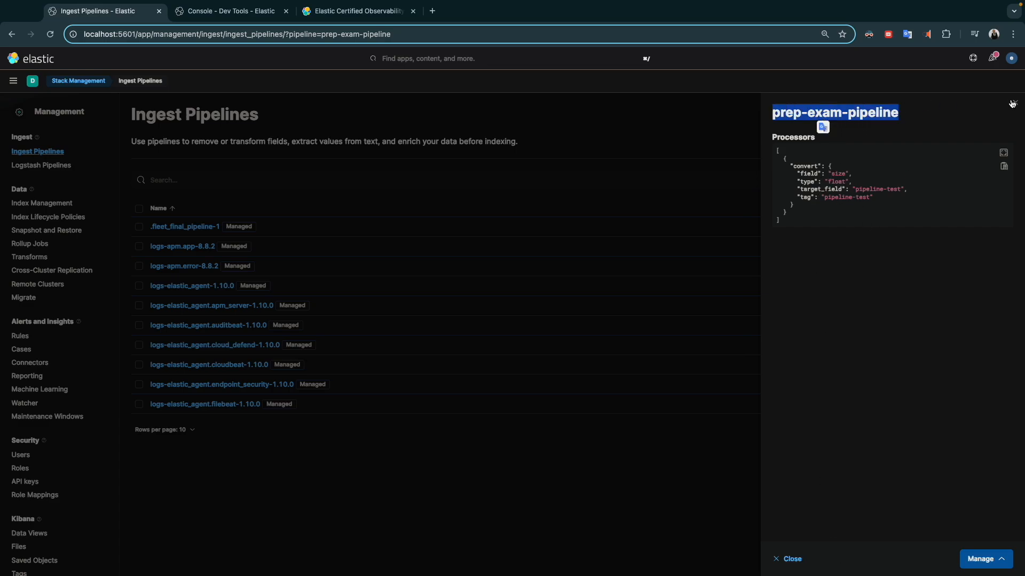
{"action": "left_click", "coordinate": [1012, 103]}
{"action": "left_click", "coordinate": [164, 183]}
{"action": "key", "text": "super+v"}
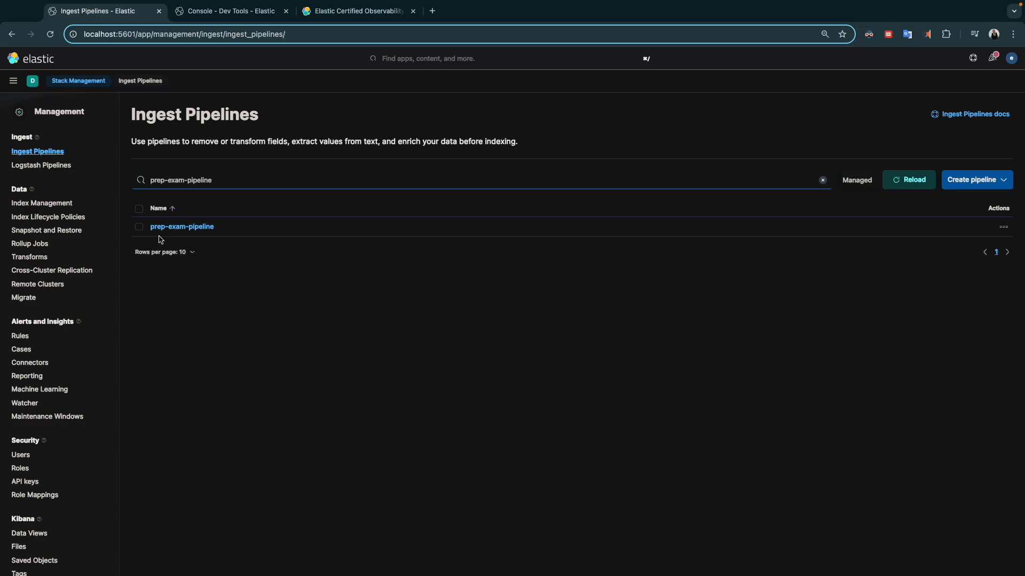
Review the Structuring and Processing Data objectives on the exam page, then return to the ingest pipelines list by way of the Console.
{"action": "left_click", "coordinate": [336, 14]}
{"action": "left_click", "coordinate": [273, 370]}
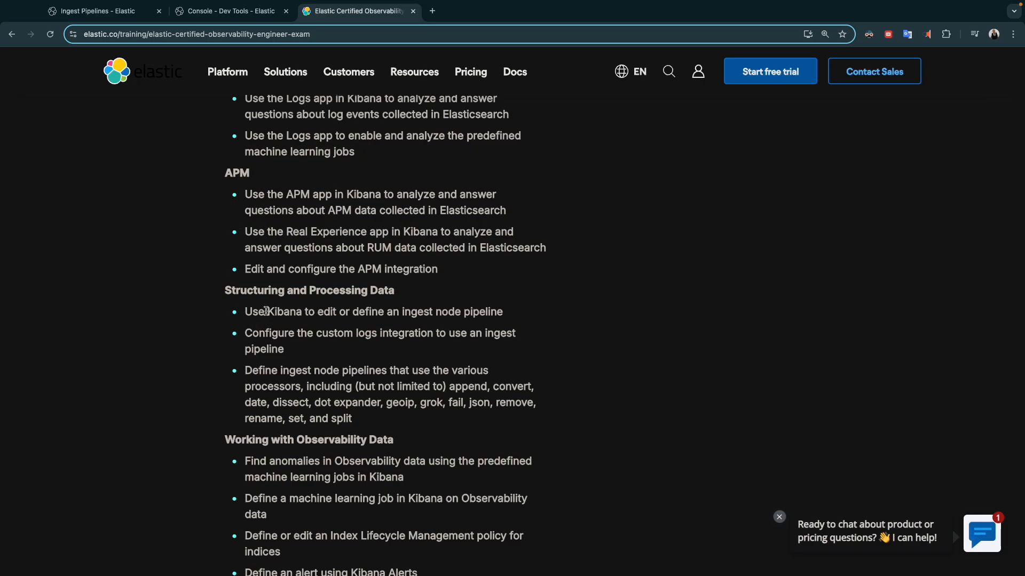
{"action": "left_click", "coordinate": [230, 12]}
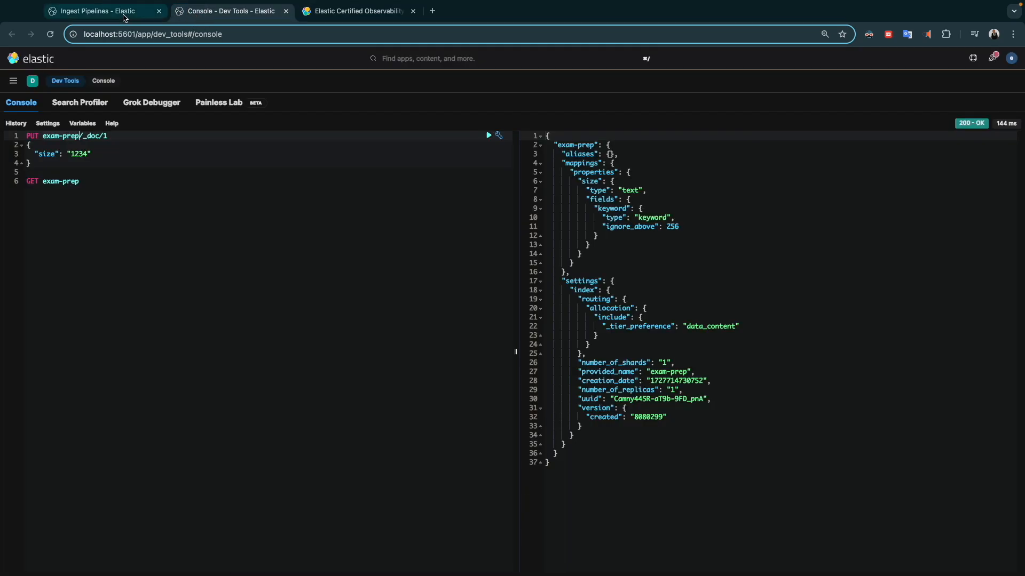
{"action": "left_click", "coordinate": [115, 14]}
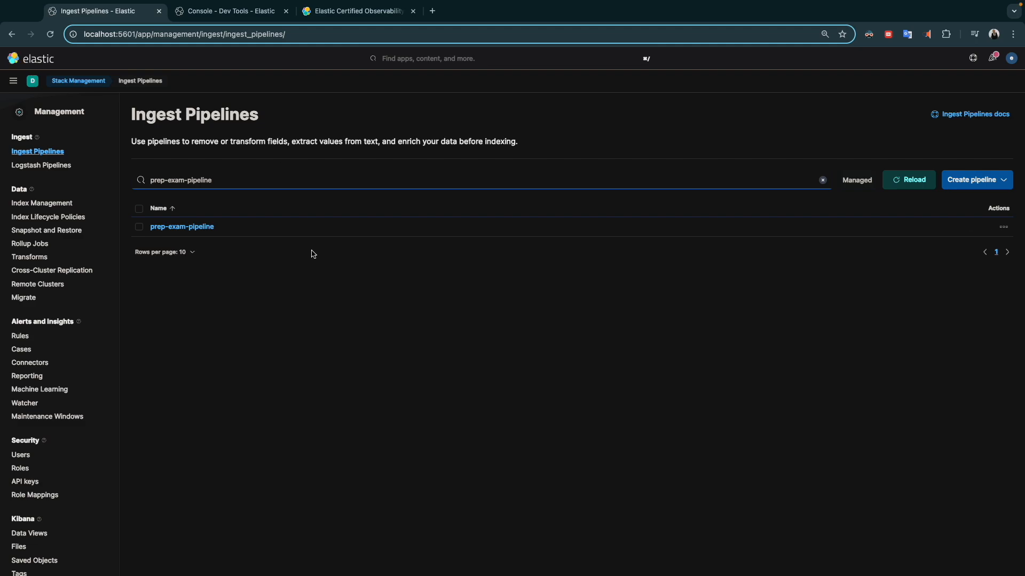
{"action": "left_click", "coordinate": [14, 81]}
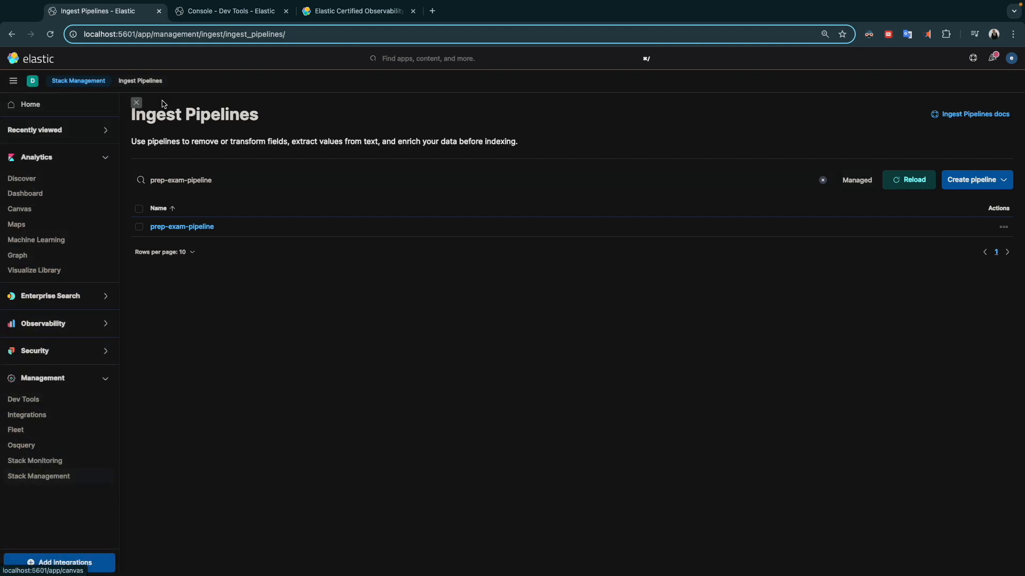
In the Console, extend the GET exam-prep request to GET exam-prep/_search and run it.
{"action": "left_click", "coordinate": [237, 12]}
{"action": "left_click", "coordinate": [84, 181]}
{"action": "type", "text": "/_"}
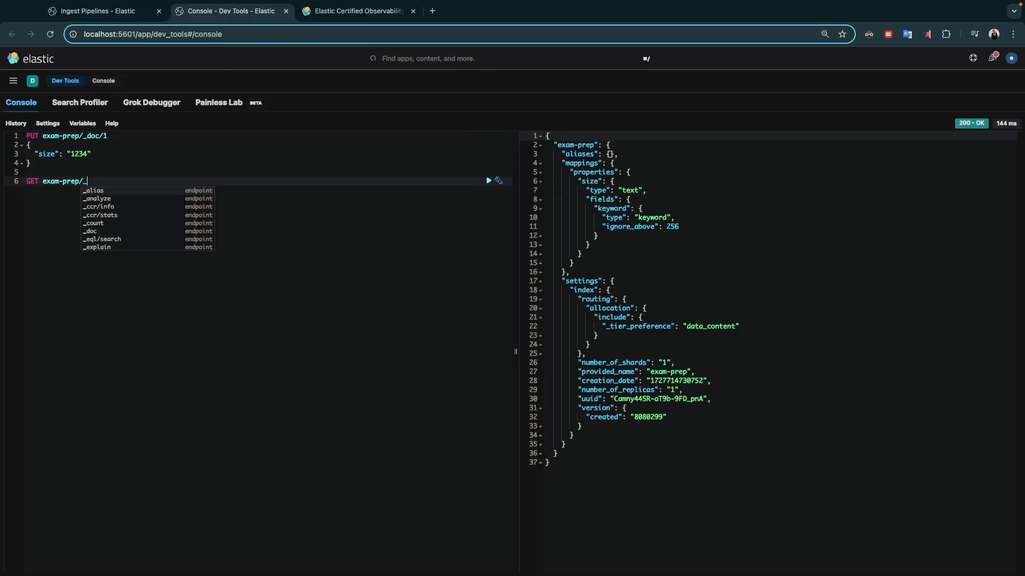
{"action": "type", "text": "search"}
{"action": "key", "text": "super+Return"}
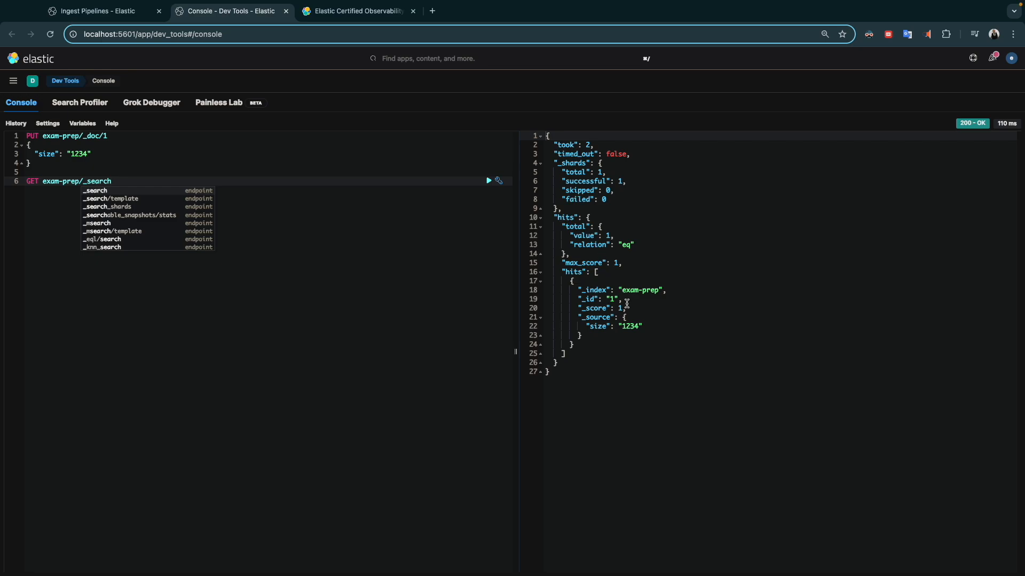
Examine the size value in the returned exam-prep document alongside the PUT request that indexed it.
{"action": "left_click", "coordinate": [594, 327]}
{"action": "left_click", "coordinate": [645, 326]}
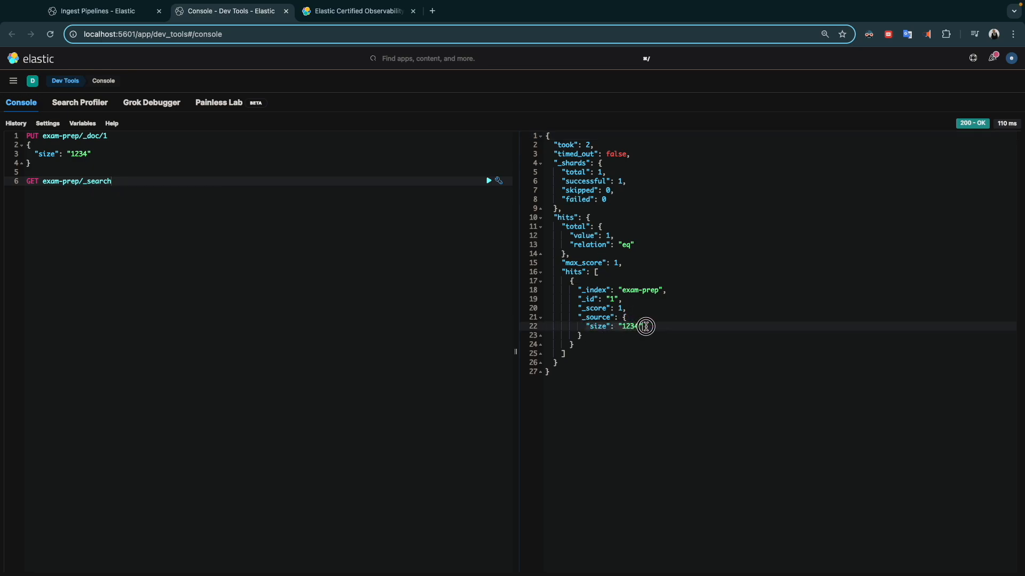
{"action": "left_click_drag", "start_coordinate": [32, 163], "coordinate": [26, 138]}
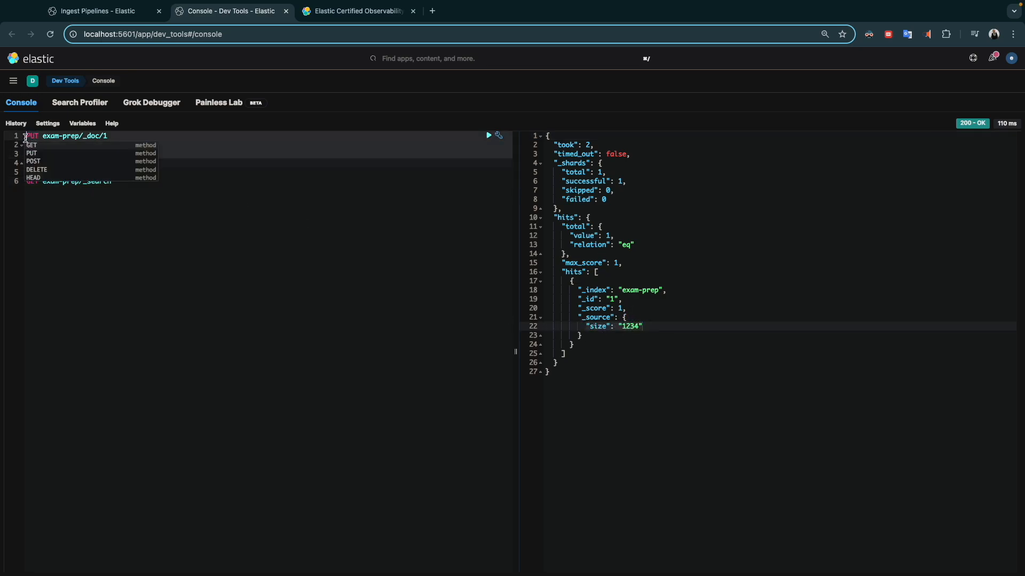
{"action": "left_click", "coordinate": [67, 215]}
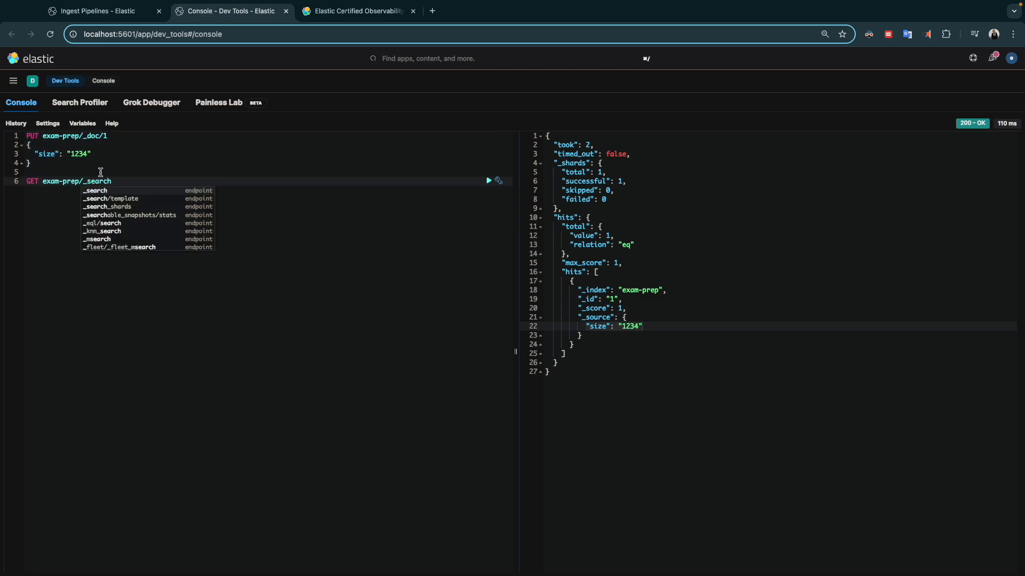
{"action": "left_click", "coordinate": [154, 164]}
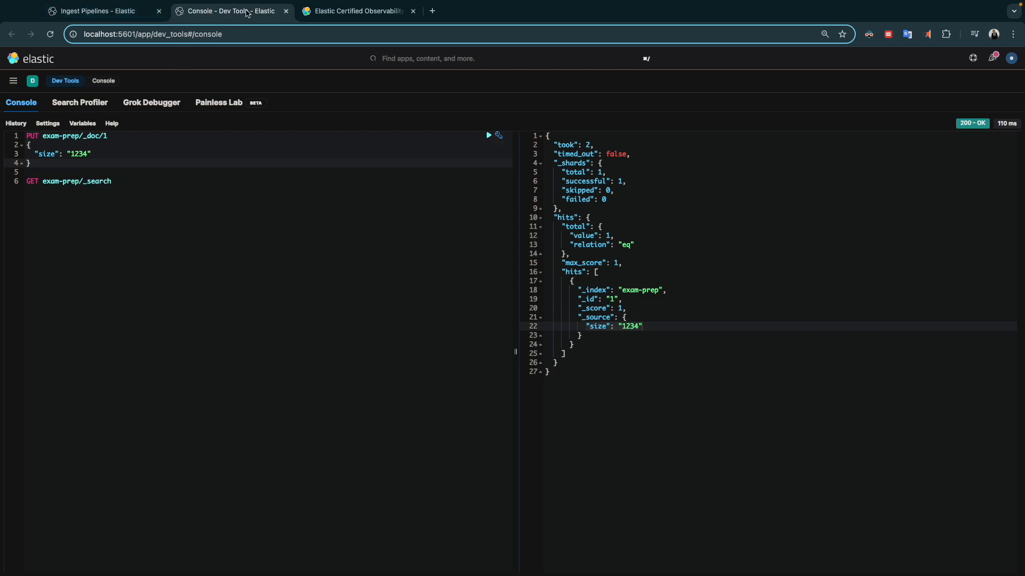
Return to the exam page and highlight the objective "Configure the custom logs integration to use an ingest pipeline".
{"action": "left_click", "coordinate": [136, 11]}
{"action": "left_click", "coordinate": [233, 11]}
{"action": "left_click", "coordinate": [313, 11]}
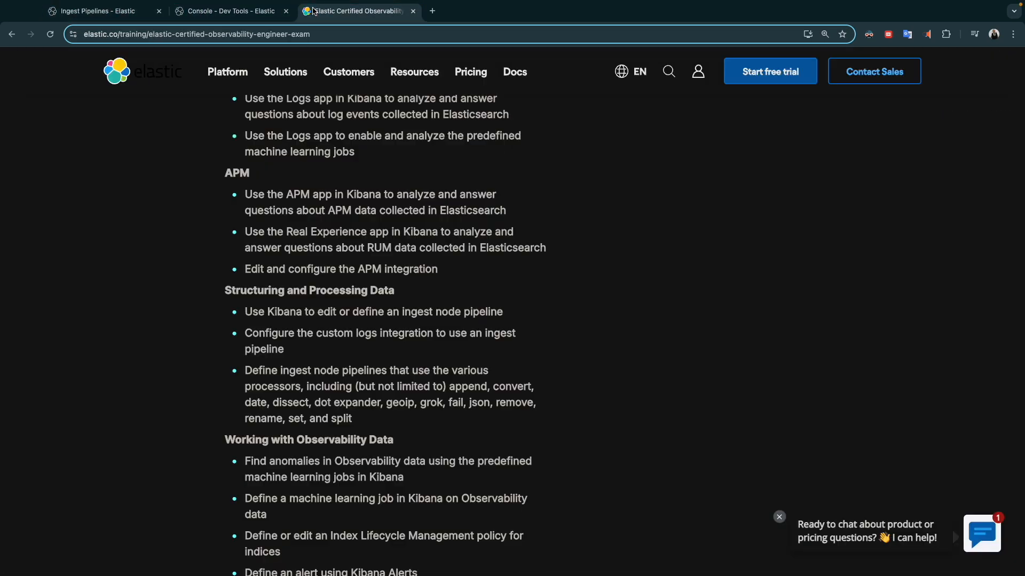
{"action": "left_click_drag", "start_coordinate": [245, 334], "coordinate": [298, 350]}
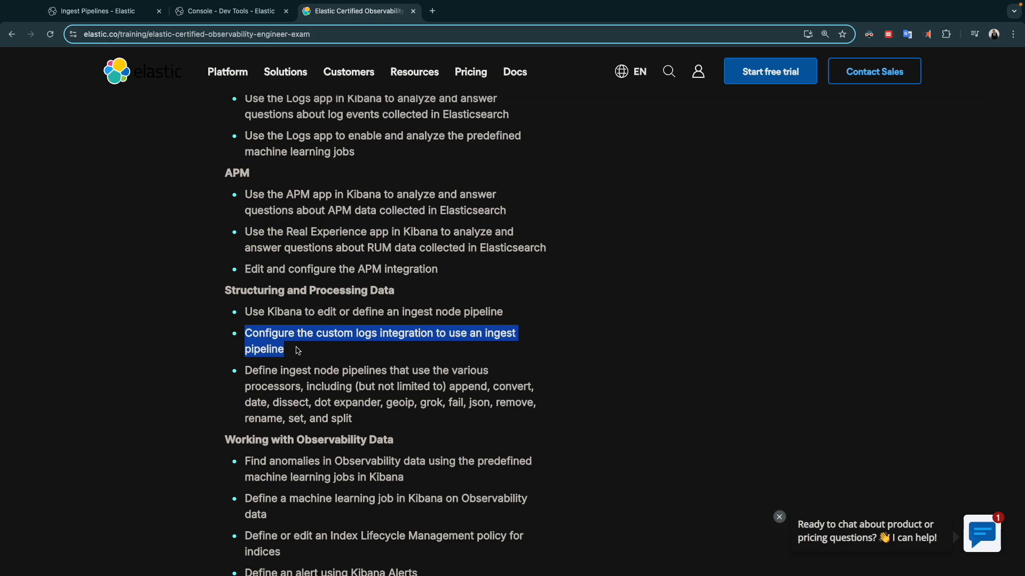